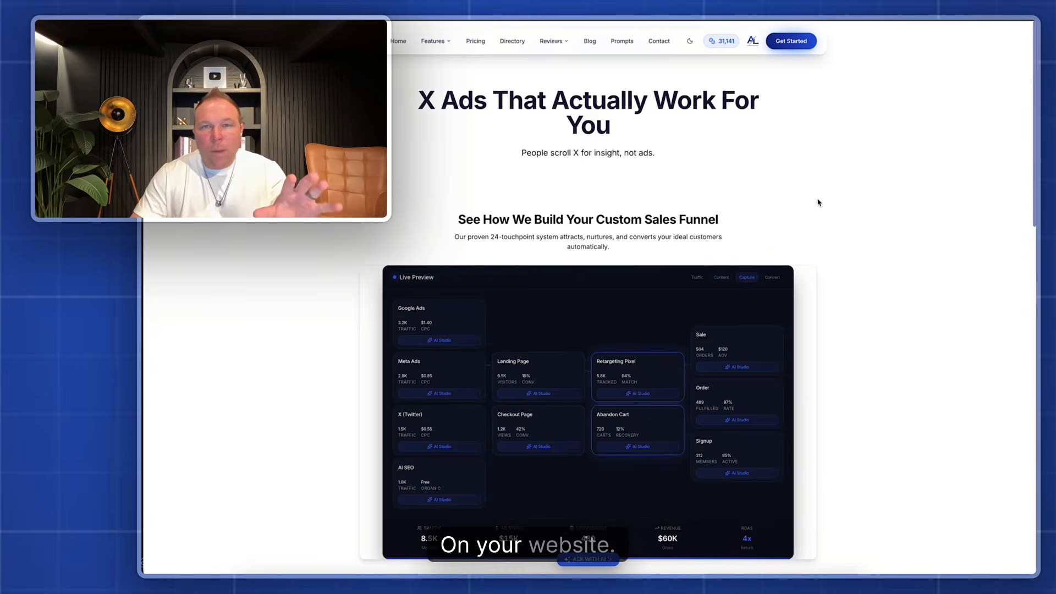
Examine the X profile's bio and recent organic posts, and the legal links in the business website's footer
{"action": "scroll", "coordinate": [819, 200], "scroll_direction": "down", "scroll_amount": 15}
{"action": "scroll", "coordinate": [818, 206], "scroll_direction": "down", "scroll_amount": 5}
{"action": "scroll", "coordinate": [809, 297], "scroll_direction": "up", "scroll_amount": 1}
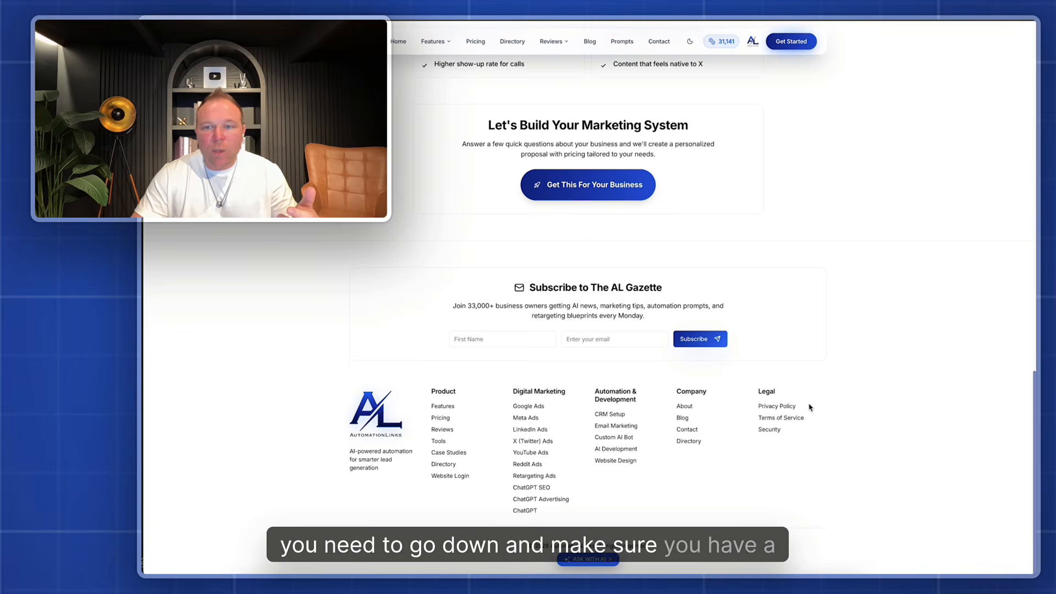
{"action": "scroll", "coordinate": [784, 366], "scroll_direction": "up", "scroll_amount": 10}
{"action": "scroll", "coordinate": [784, 363], "scroll_direction": "up", "scroll_amount": 8}
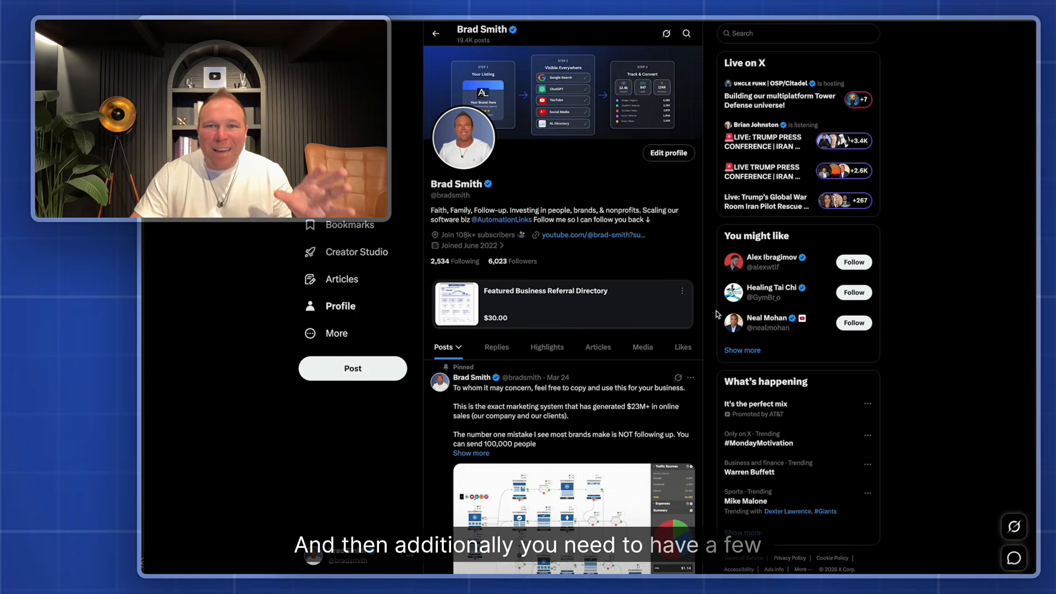
{"action": "scroll", "coordinate": [715, 312], "scroll_direction": "down", "scroll_amount": 5}
{"action": "scroll", "coordinate": [713, 312], "scroll_direction": "down", "scroll_amount": 10}
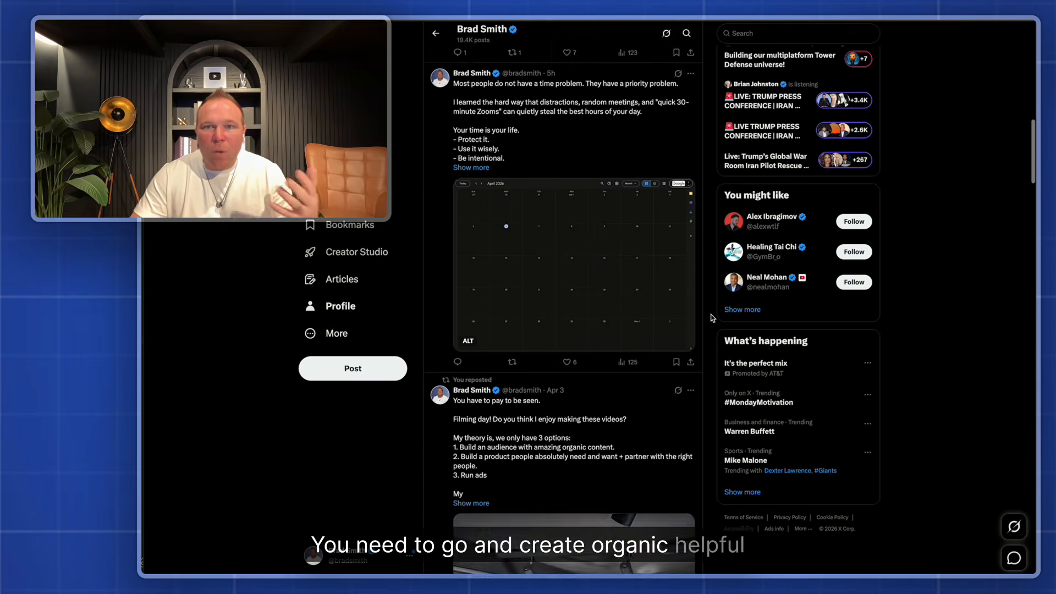
{"action": "scroll", "coordinate": [713, 318], "scroll_direction": "down", "scroll_amount": 4}
{"action": "scroll", "coordinate": [713, 317], "scroll_direction": "up", "scroll_amount": 19}
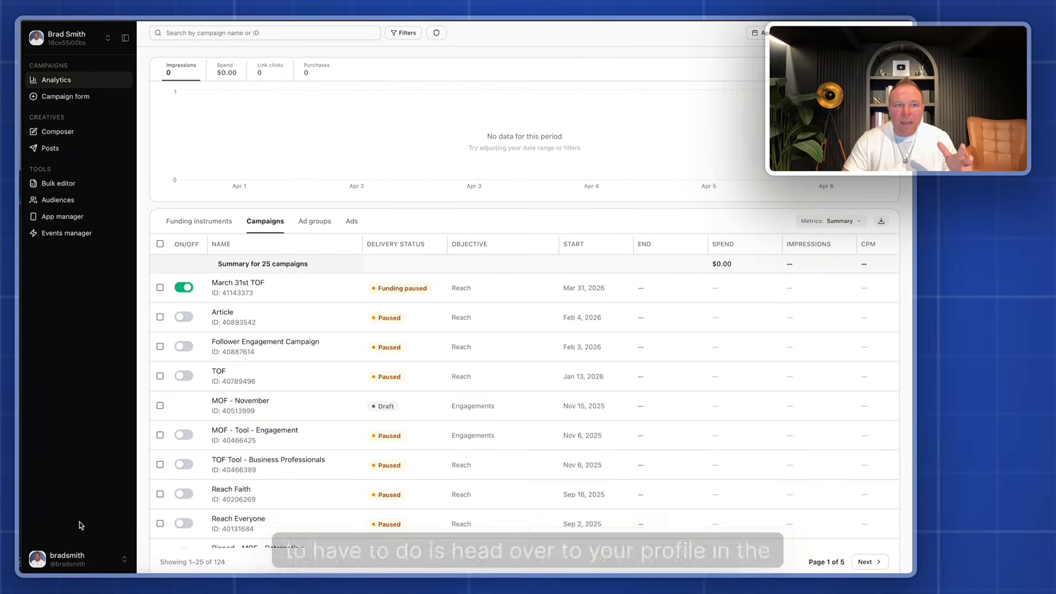
Check the ad account's options for where billing is managed
{"action": "left_click", "coordinate": [72, 559]}
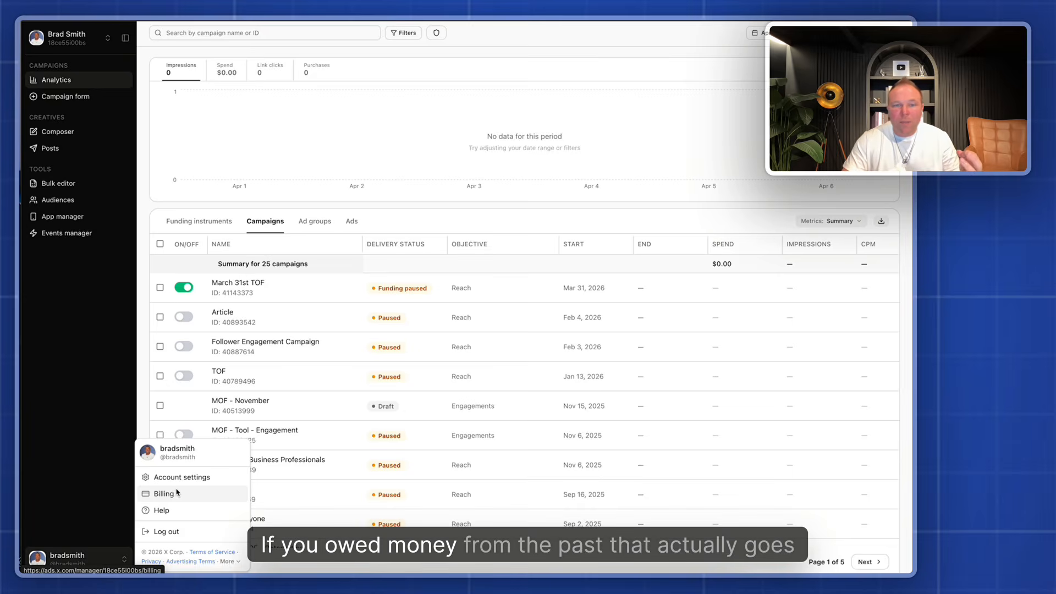
{"action": "left_click", "coordinate": [74, 362]}
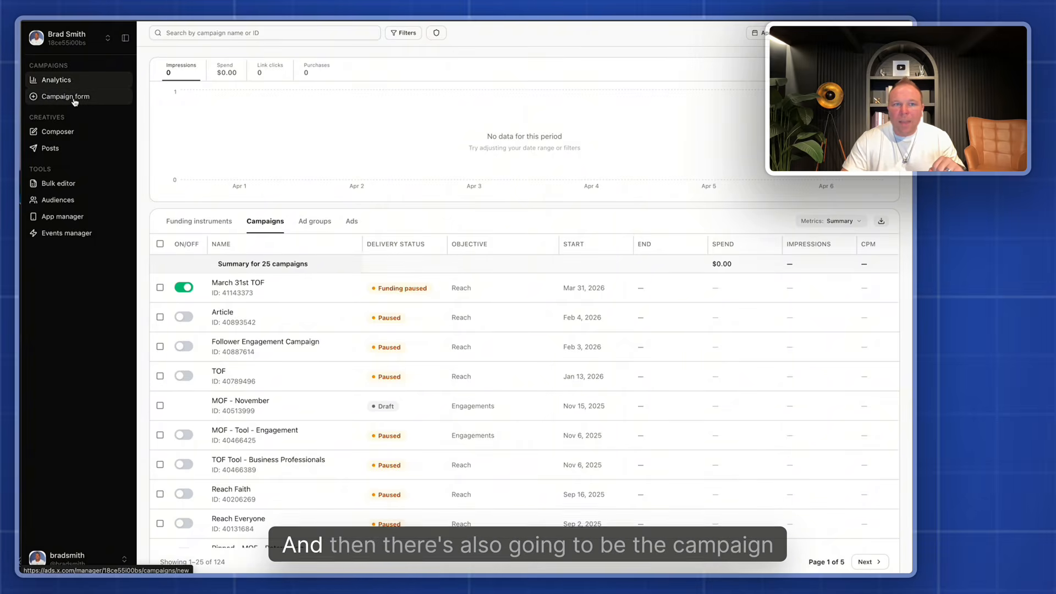
Try adding a second ad to Ad group 1 in a new campaign, and delete it again
{"action": "left_click", "coordinate": [75, 100]}
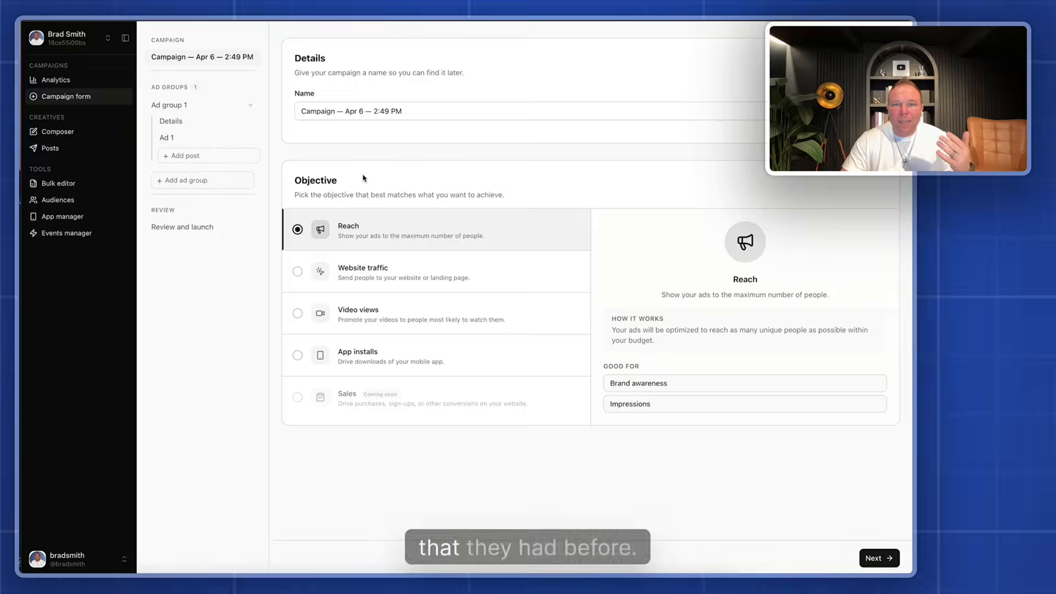
{"action": "left_click", "coordinate": [192, 156]}
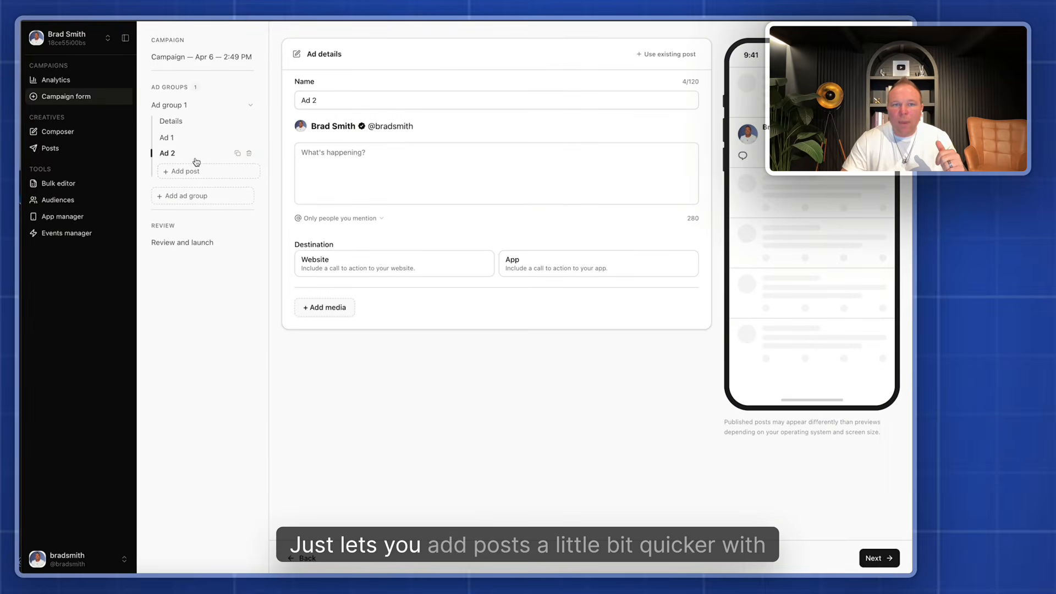
{"action": "left_click", "coordinate": [250, 154]}
{"action": "left_click", "coordinate": [489, 324]}
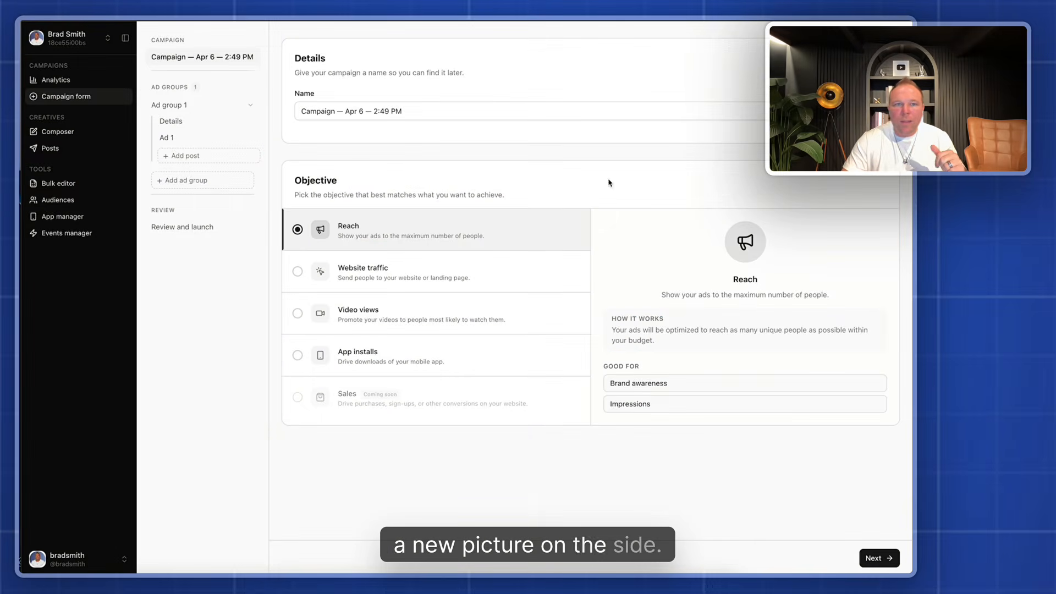
Review the ad Composer, the list of existing Posts, and the Bulk editor's campaign export page
{"action": "left_click", "coordinate": [65, 135]}
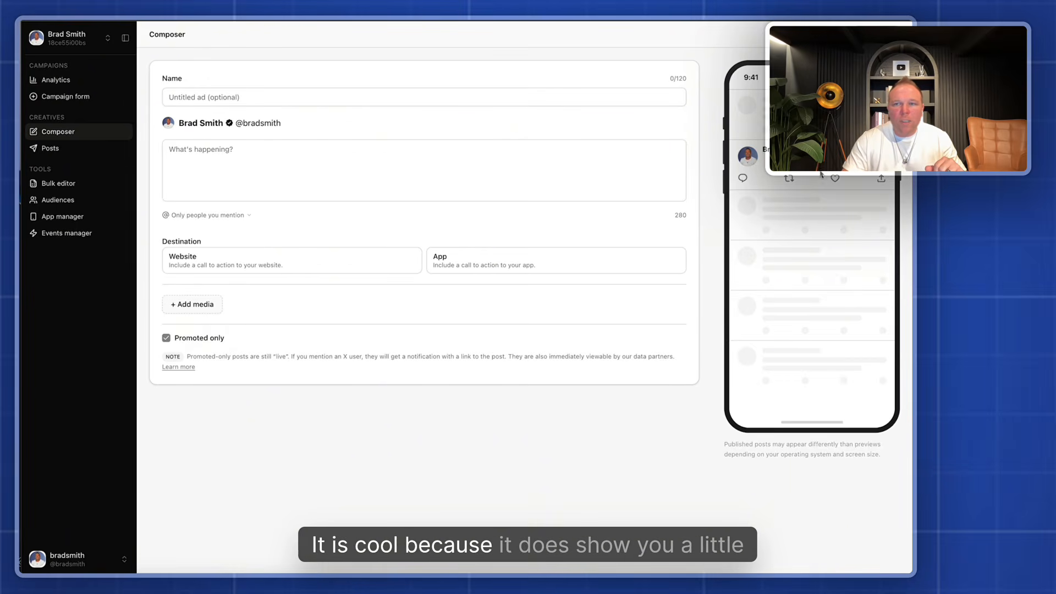
{"action": "left_click", "coordinate": [86, 150]}
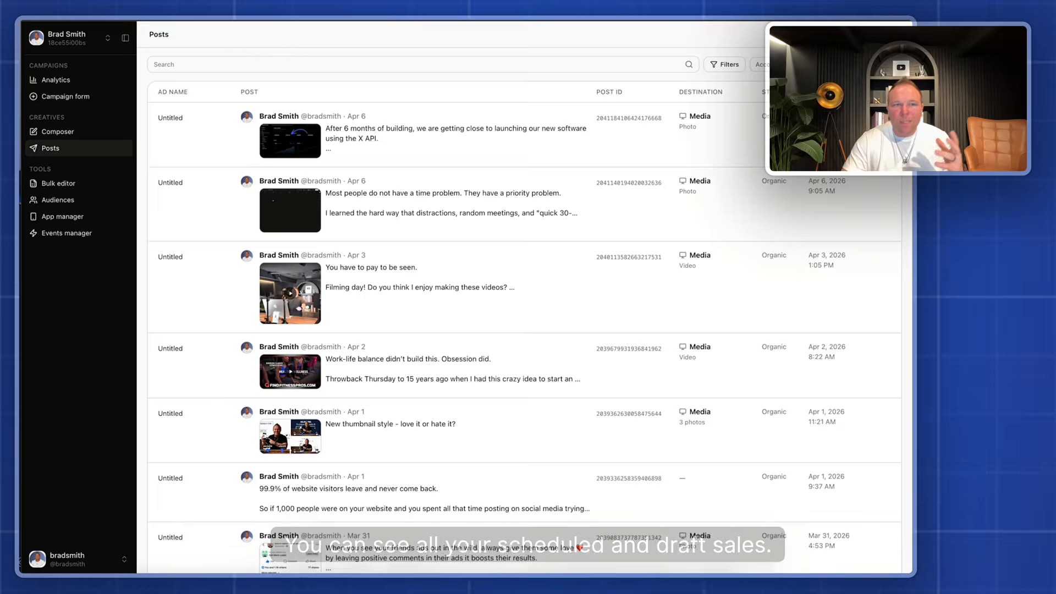
{"action": "left_click", "coordinate": [64, 185]}
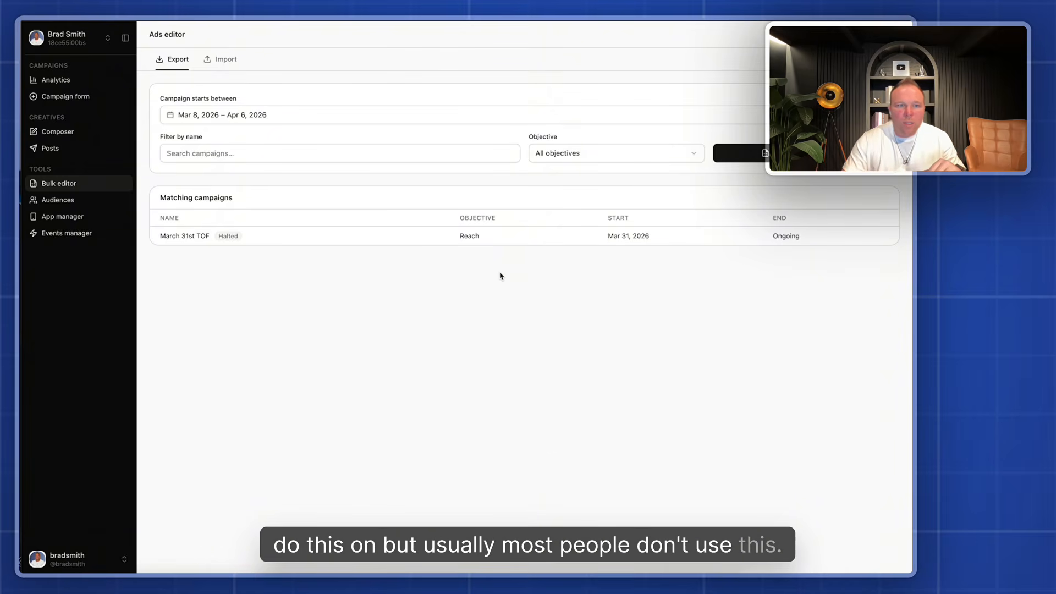
Review the Audiences list and view the edit form of the Website Visitors Nov 2024 audience without changing it
{"action": "left_click", "coordinate": [71, 202]}
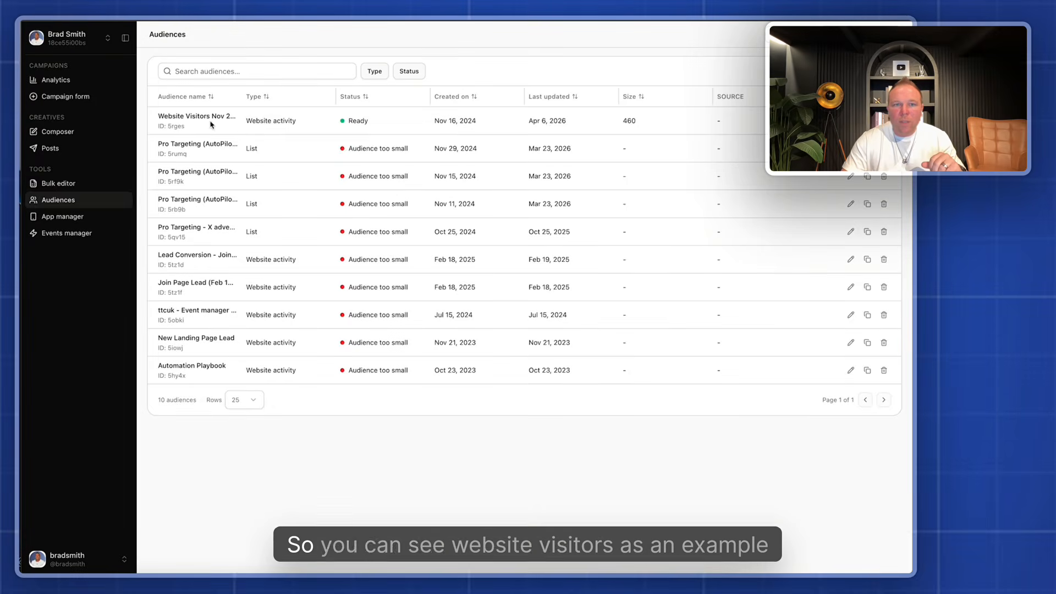
{"action": "left_click_drag", "start_coordinate": [157, 114], "coordinate": [304, 121]}
{"action": "left_click", "coordinate": [324, 122]}
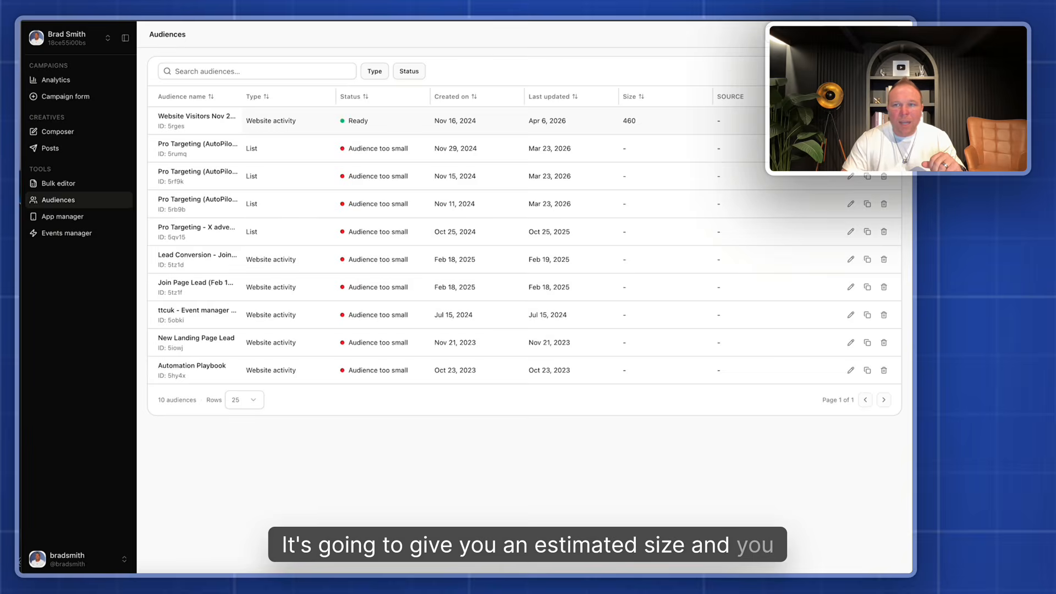
{"action": "left_click", "coordinate": [851, 120]}
{"action": "left_click", "coordinate": [385, 173]}
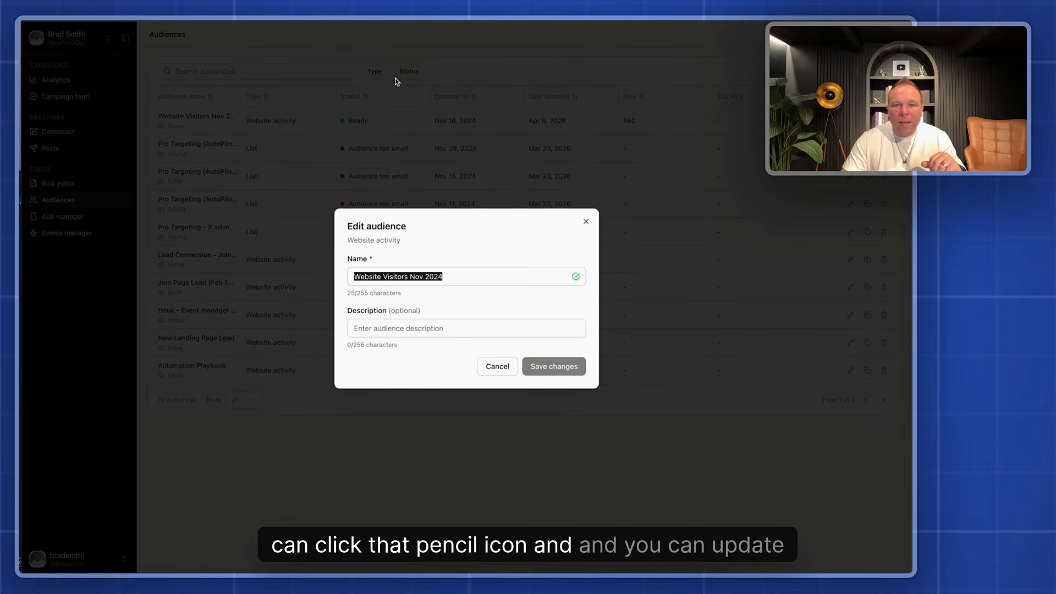
{"action": "left_click", "coordinate": [586, 222]}
Review the App manager and the Events manager, including the activity of the Automation Playbook event
{"action": "left_click", "coordinate": [48, 219]}
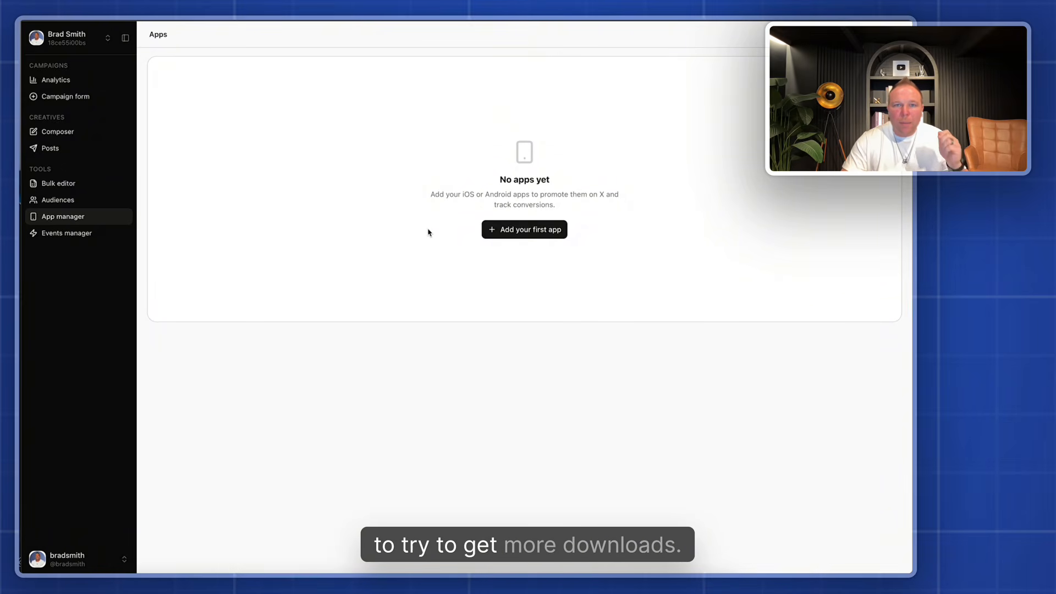
{"action": "left_click", "coordinate": [76, 236]}
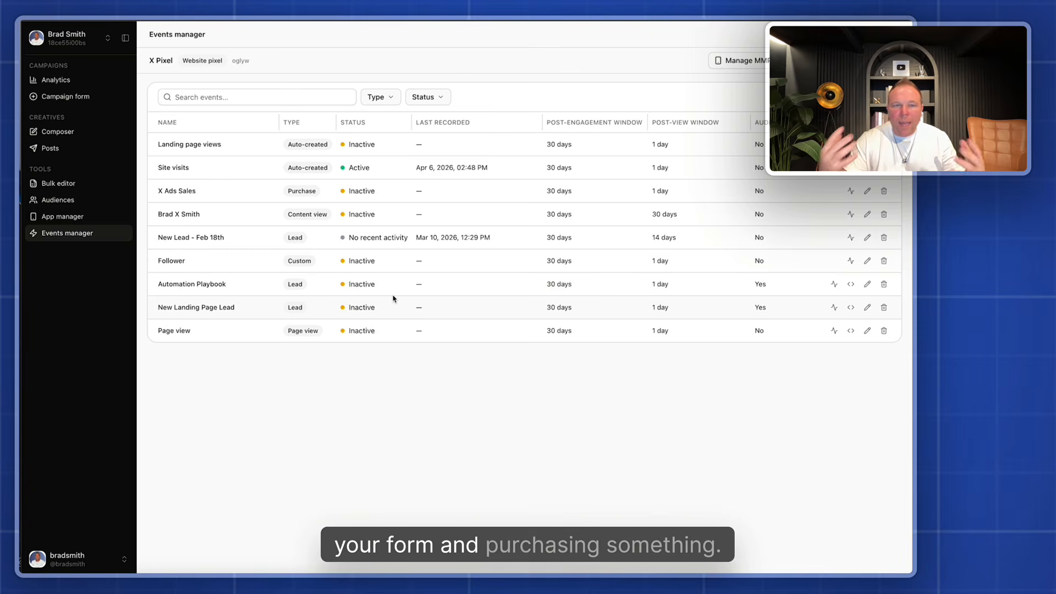
{"action": "left_click", "coordinate": [833, 284]}
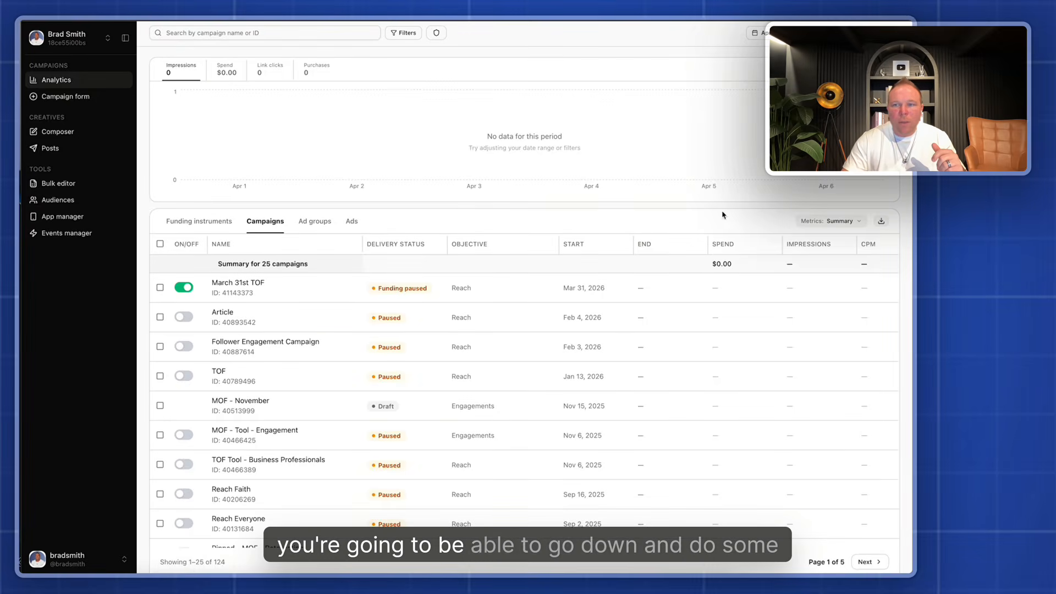
Open the custom metrics settings for the campaign table and search the available metrics for "fol"
{"action": "left_click", "coordinate": [862, 222]}
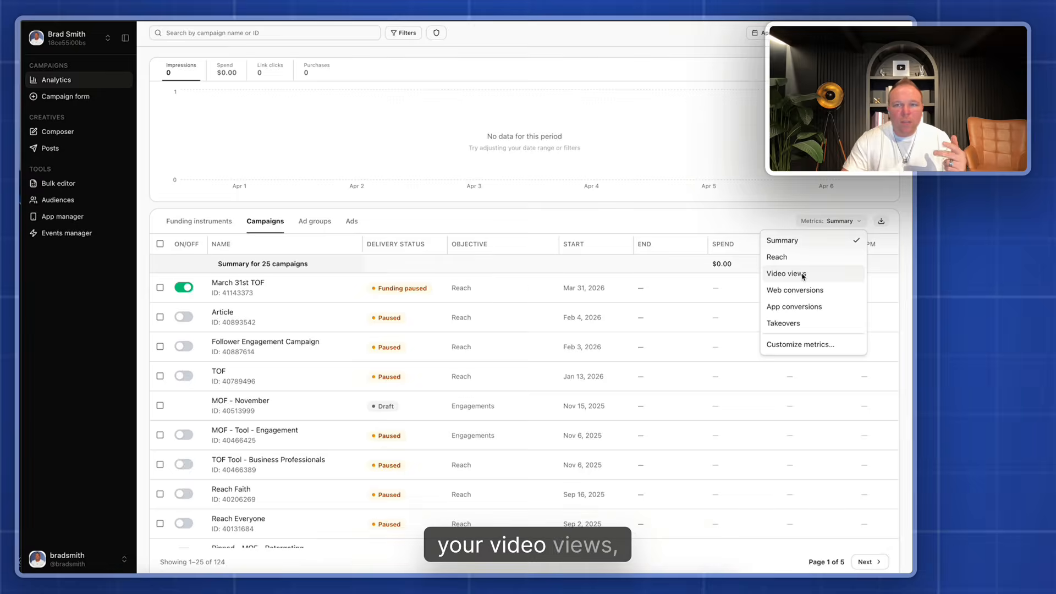
{"action": "left_click", "coordinate": [799, 344]}
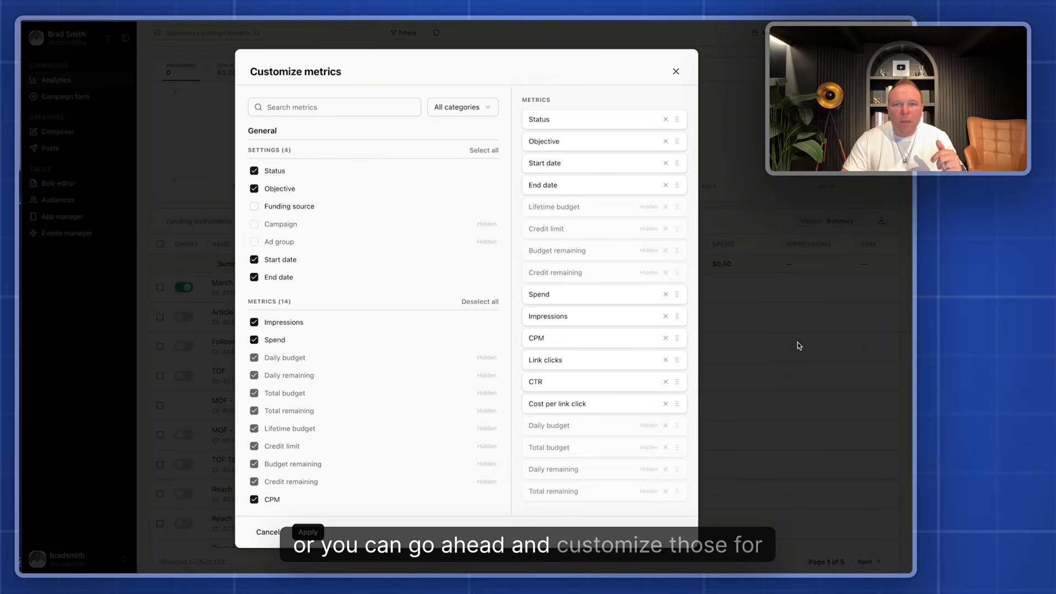
{"action": "left_click", "coordinate": [289, 113]}
{"action": "type", "text": "fol"}
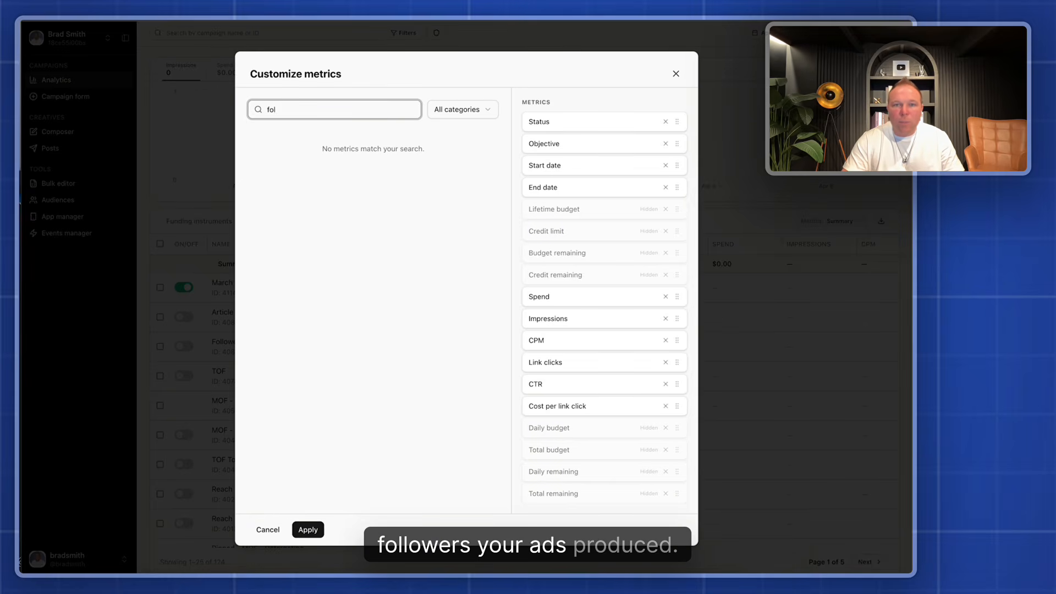
{"action": "key", "text": "BackSpace"}
{"action": "key", "text": "BackSpace"}
{"action": "key", "text": "BackSpace"}
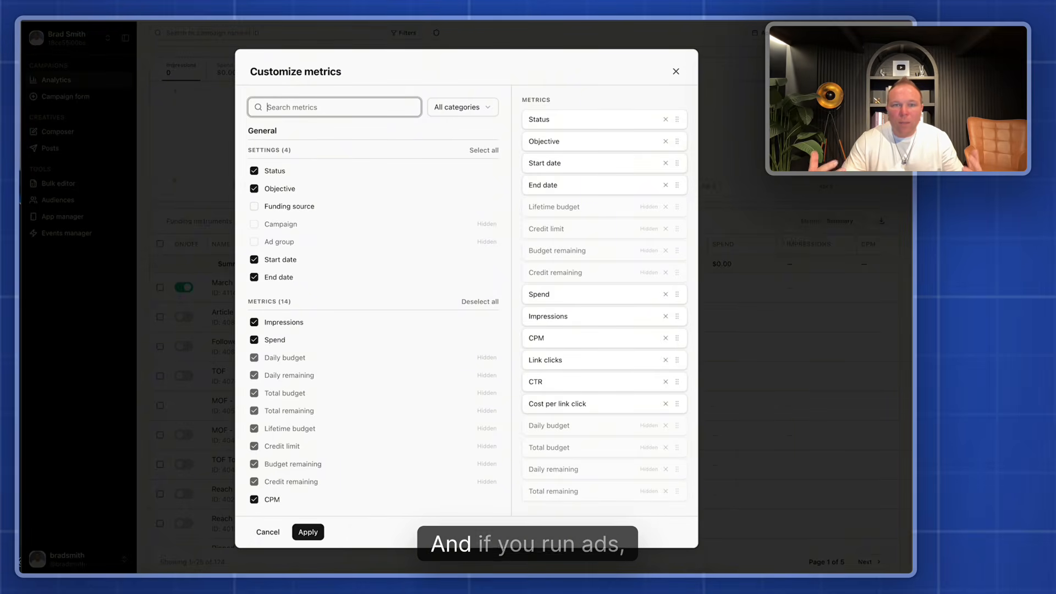
Add the Video views 3s and Video played 25% metrics to the custom metric selection
{"action": "scroll", "coordinate": [292, 229], "scroll_direction": "down", "scroll_amount": 10}
{"action": "left_click", "coordinate": [281, 186]}
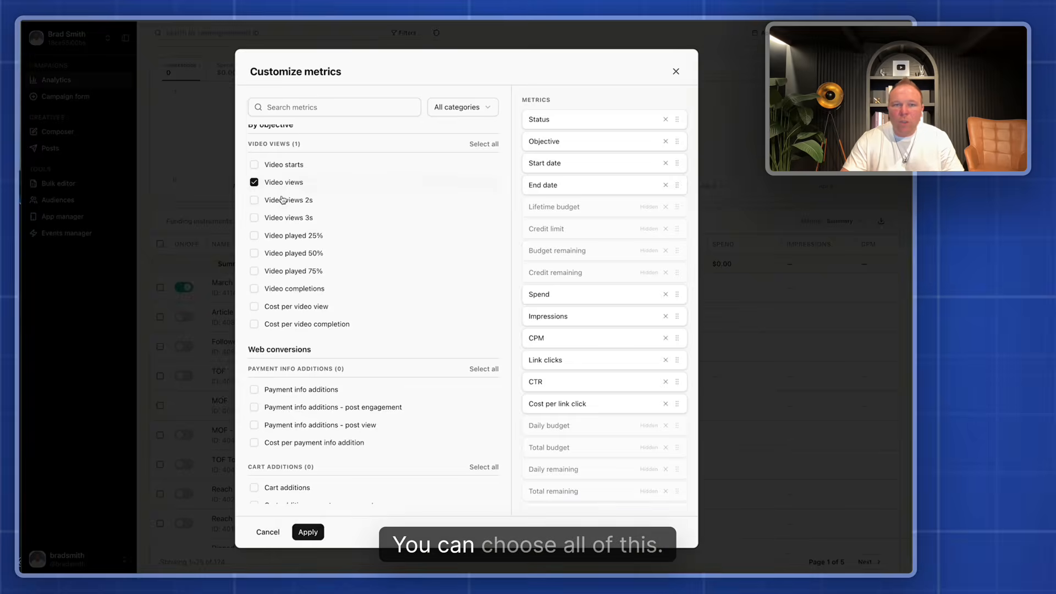
{"action": "left_click", "coordinate": [285, 220]}
{"action": "left_click", "coordinate": [282, 204]}
{"action": "left_click", "coordinate": [283, 186]}
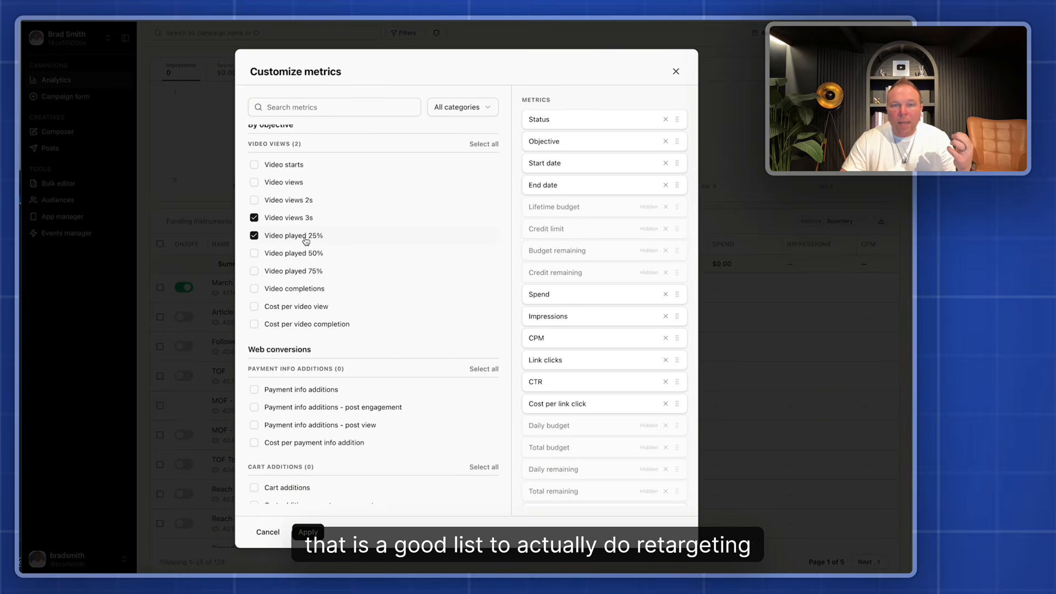
Move CPM up the metric order to directly above Credit remaining
{"action": "scroll", "coordinate": [306, 239], "scroll_direction": "down", "scroll_amount": 15}
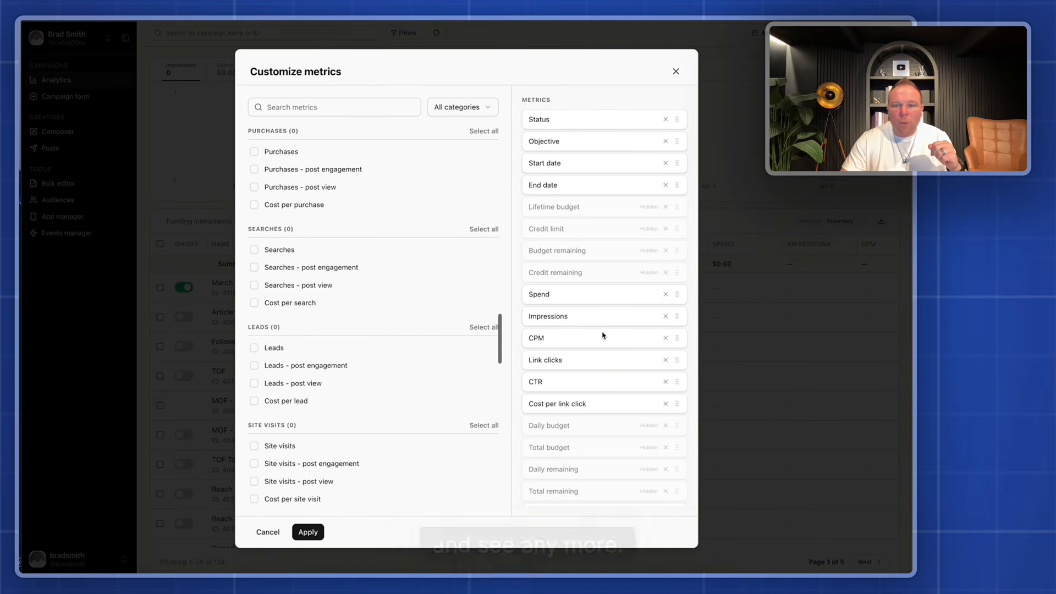
{"action": "left_click_drag", "start_coordinate": [678, 337], "coordinate": [680, 292]}
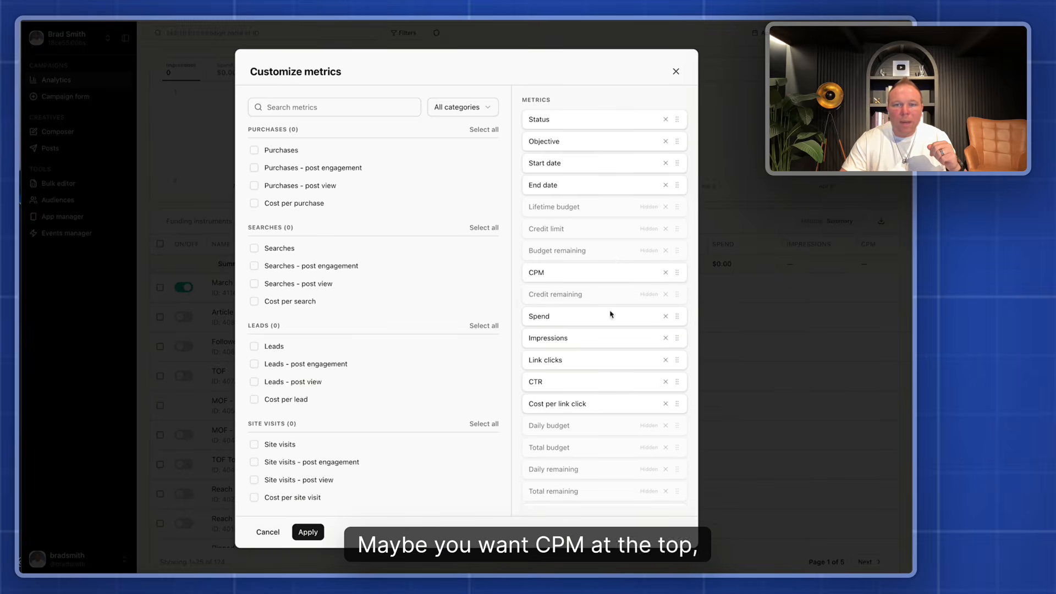
{"action": "scroll", "coordinate": [585, 431], "scroll_direction": "down", "scroll_amount": 1}
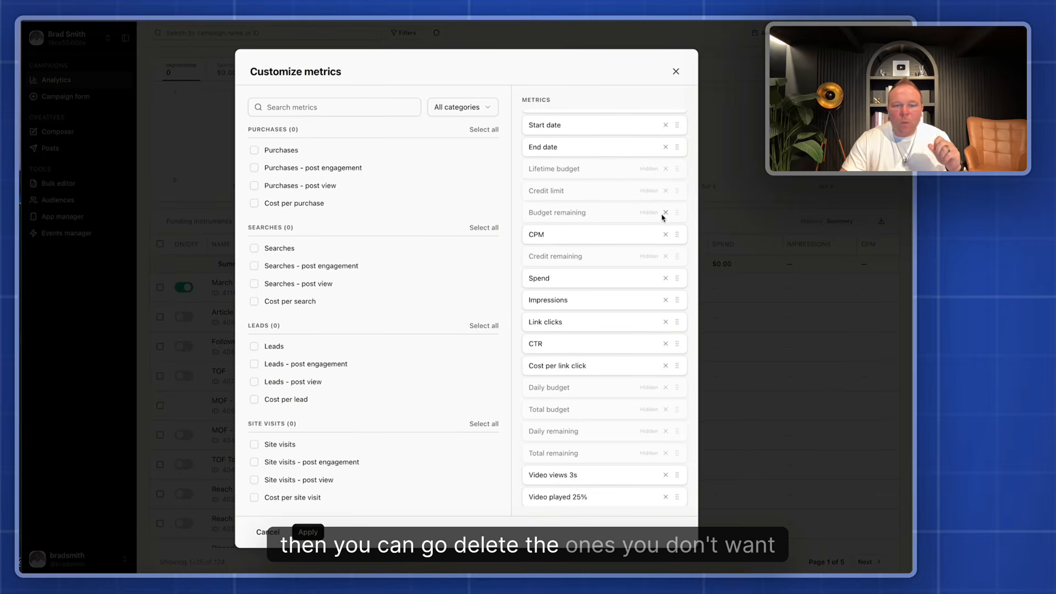
{"action": "scroll", "coordinate": [417, 127], "scroll_direction": "up", "scroll_amount": 10}
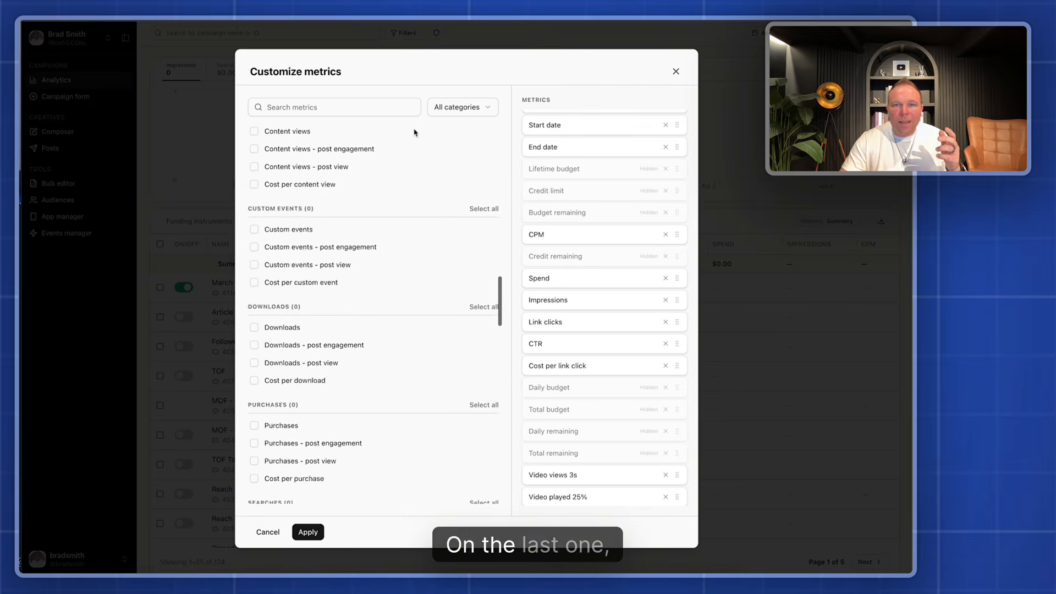
Filter the available metrics by Settings, return to All categories, and apply the custom metrics to the campaign table
{"action": "left_click", "coordinate": [480, 107]}
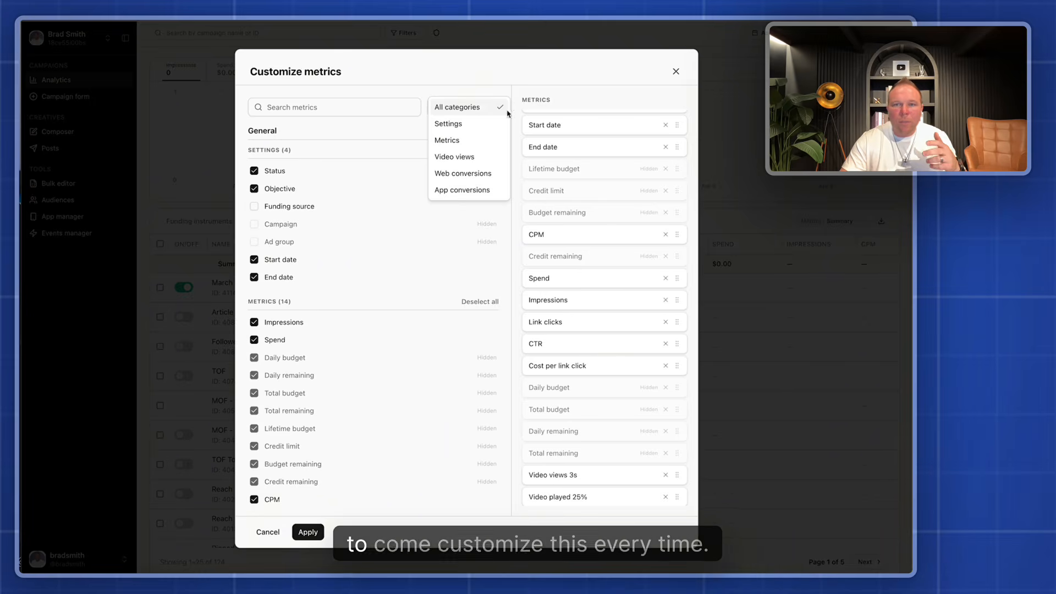
{"action": "left_click", "coordinate": [448, 124]}
{"action": "left_click", "coordinate": [454, 108]}
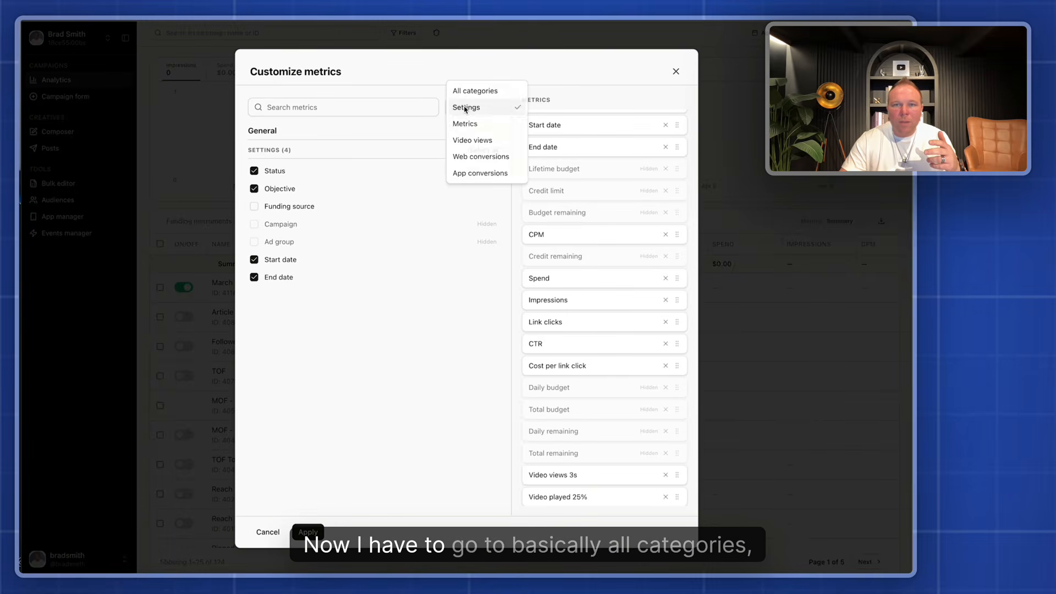
{"action": "left_click", "coordinate": [461, 91]}
{"action": "left_click", "coordinate": [310, 532]}
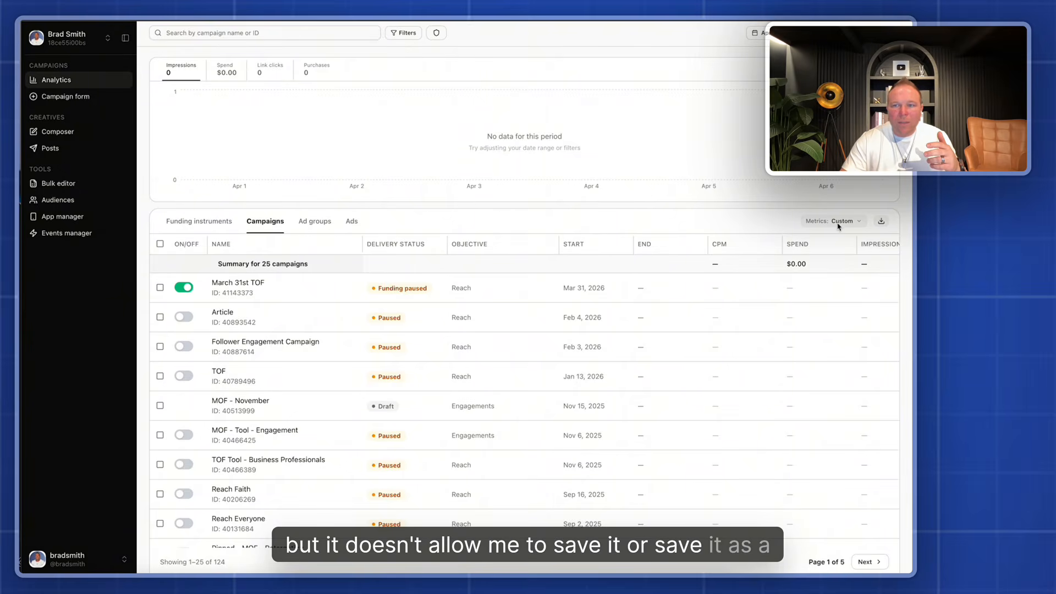
Check the metrics presets for a saved version of the custom selection
{"action": "left_click", "coordinate": [838, 223]}
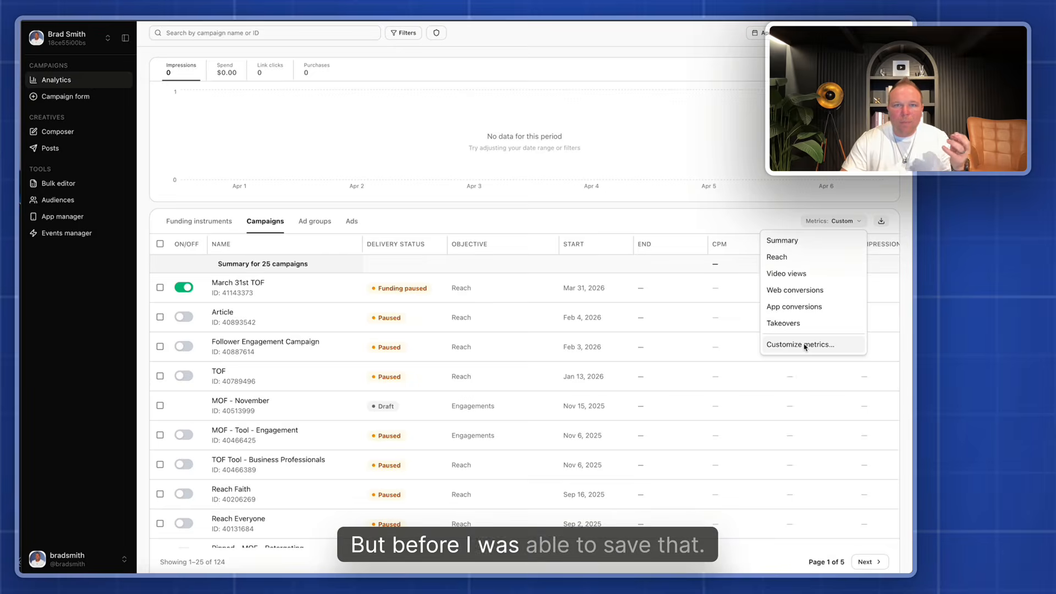
{"action": "left_click", "coordinate": [596, 225]}
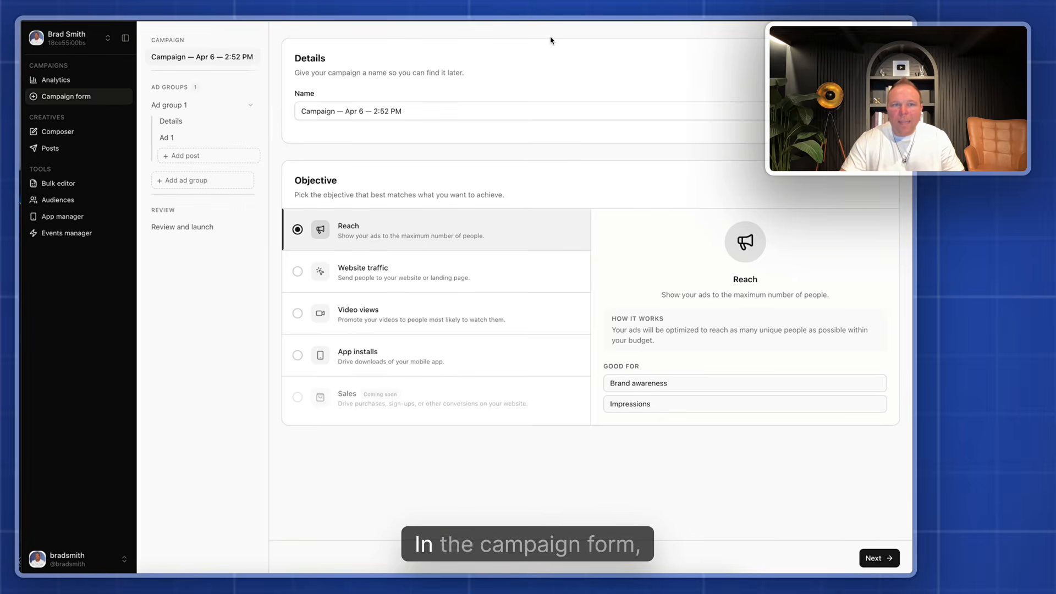
Rename the campaign as TOF DATE
{"action": "left_click", "coordinate": [343, 114]}
{"action": "key", "text": "ctrl+a"}
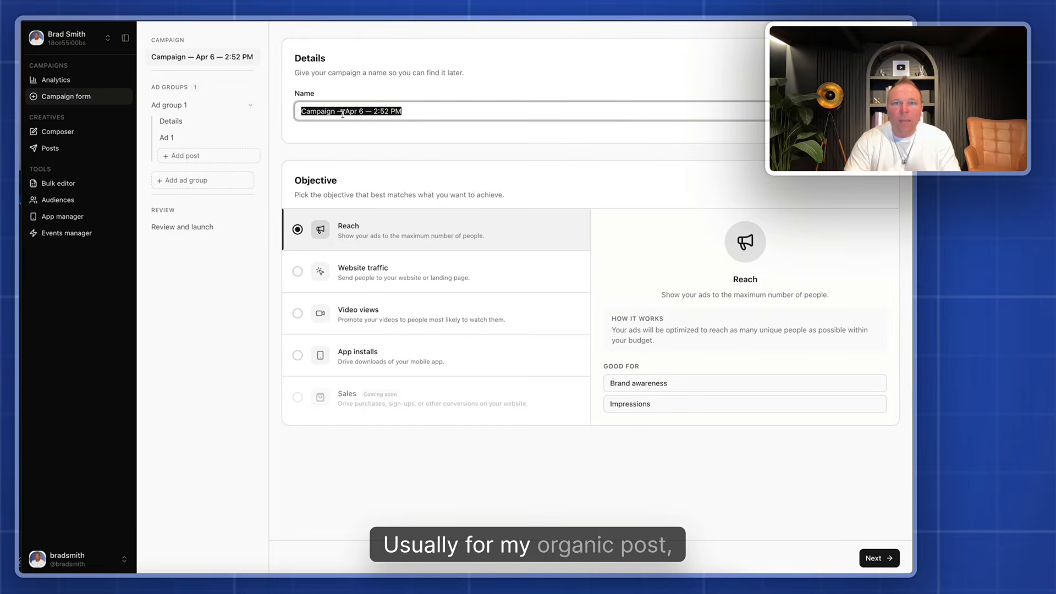
{"action": "type", "text": "TO"}
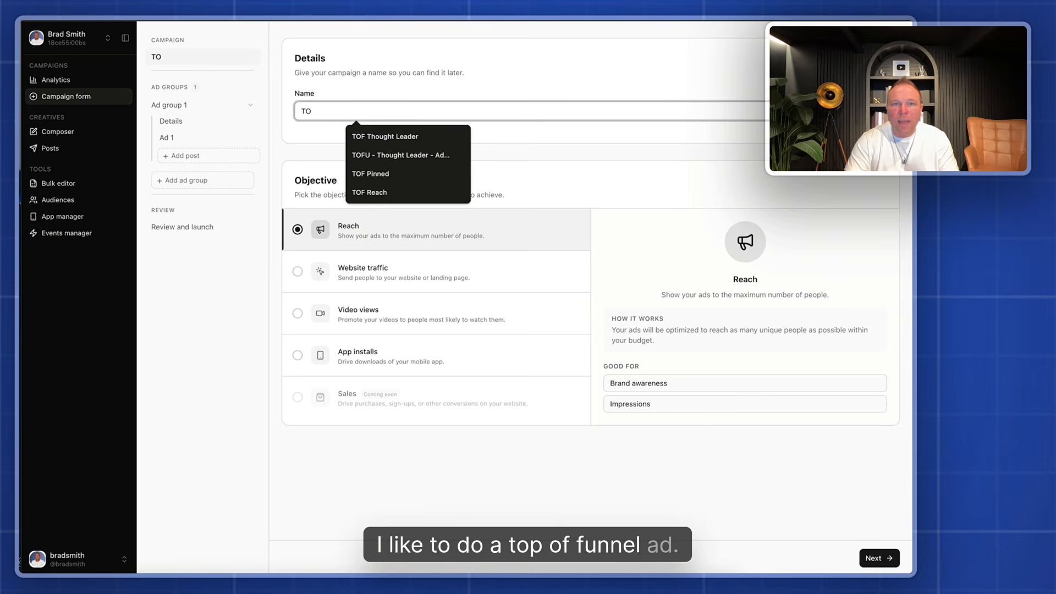
{"action": "type", "text": "F DATE"}
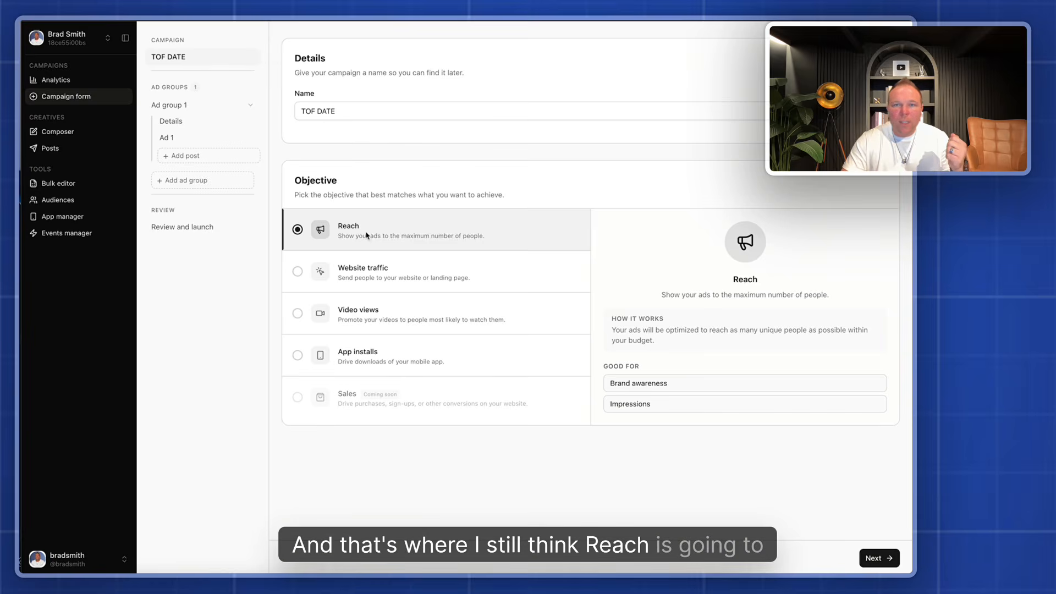
Compare the Website traffic and Video views objectives, returning to Reach as the campaign objective
{"action": "left_click", "coordinate": [388, 273]}
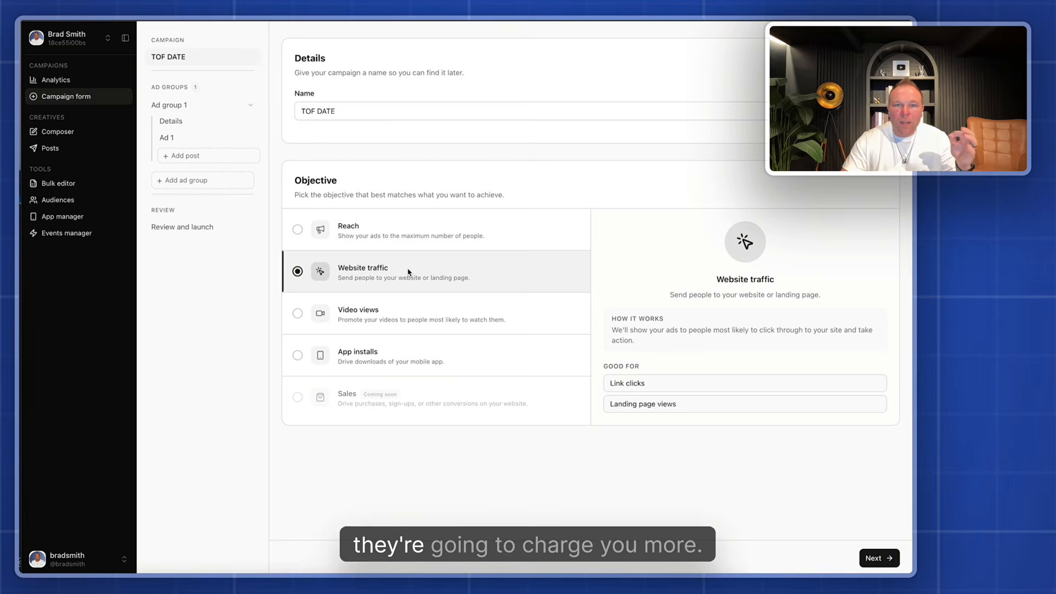
{"action": "left_click", "coordinate": [437, 320]}
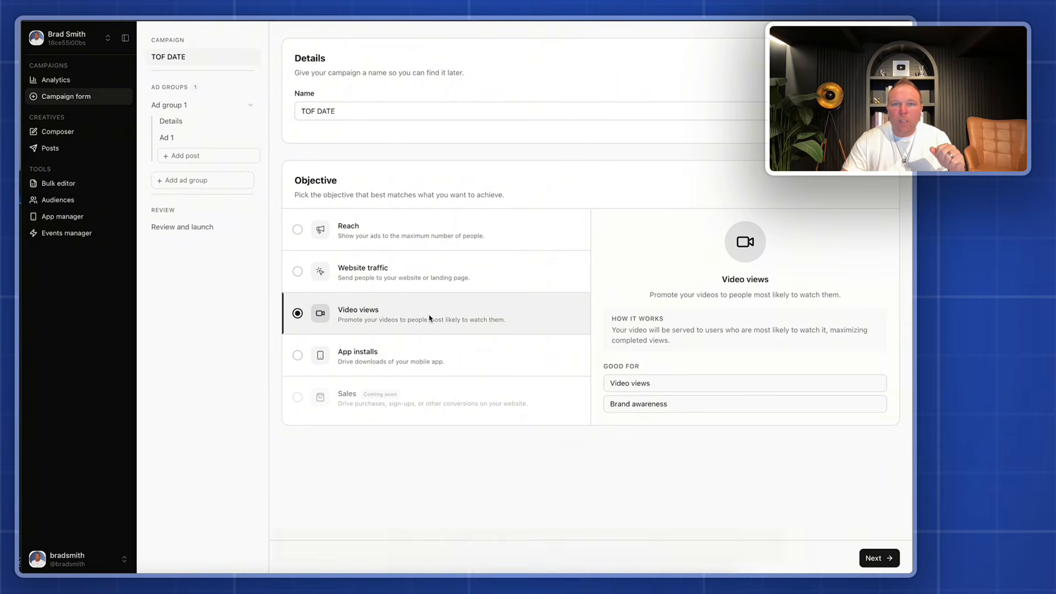
{"action": "left_click", "coordinate": [407, 233]}
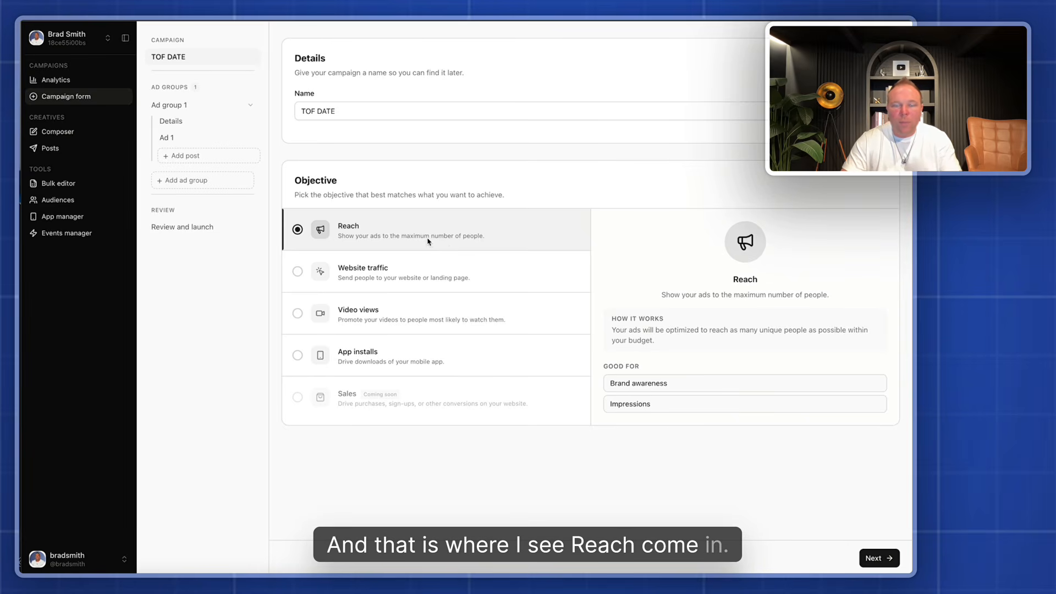
Reuse the campaign name TOF DATE as the name of the ad group in its details
{"action": "left_click_drag", "start_coordinate": [351, 110], "coordinate": [287, 113]}
{"action": "key", "text": "super+c"}
{"action": "left_click", "coordinate": [384, 170]}
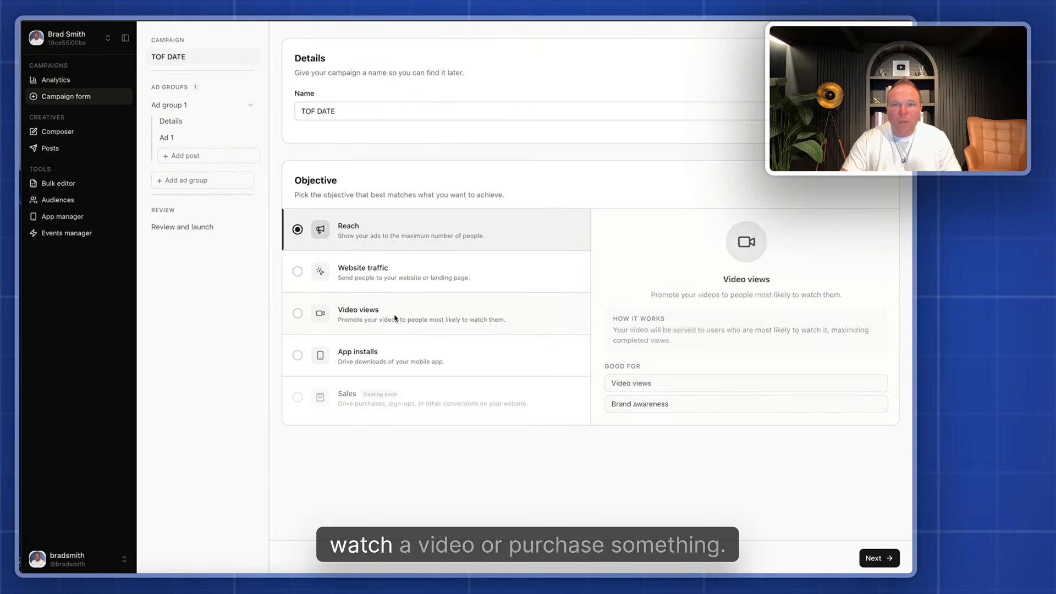
{"action": "left_click", "coordinate": [876, 558]}
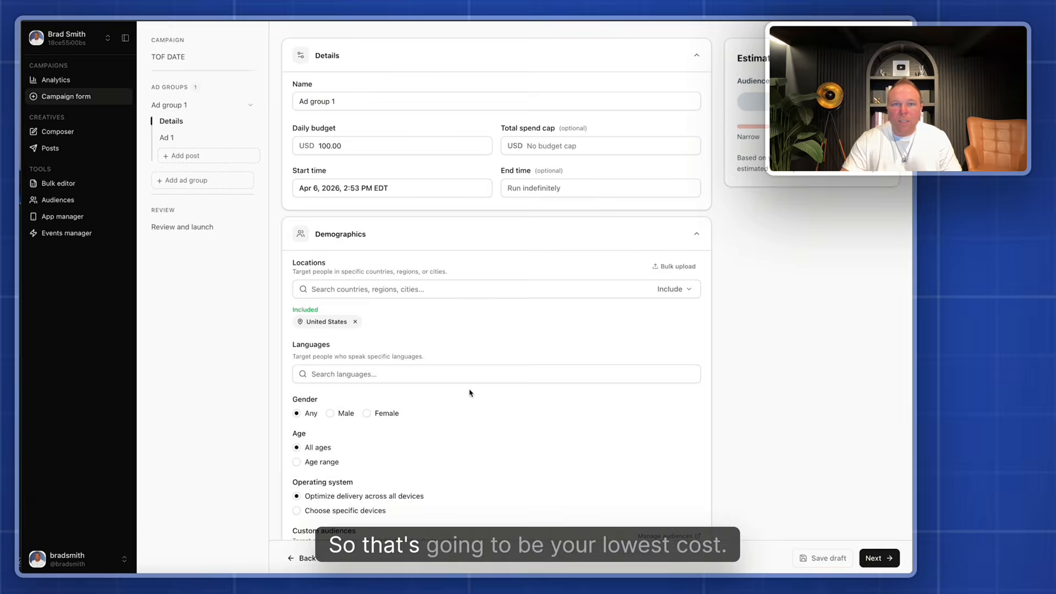
{"action": "left_click_drag", "start_coordinate": [349, 104], "coordinate": [262, 104]}
{"action": "key", "text": "super+v"}
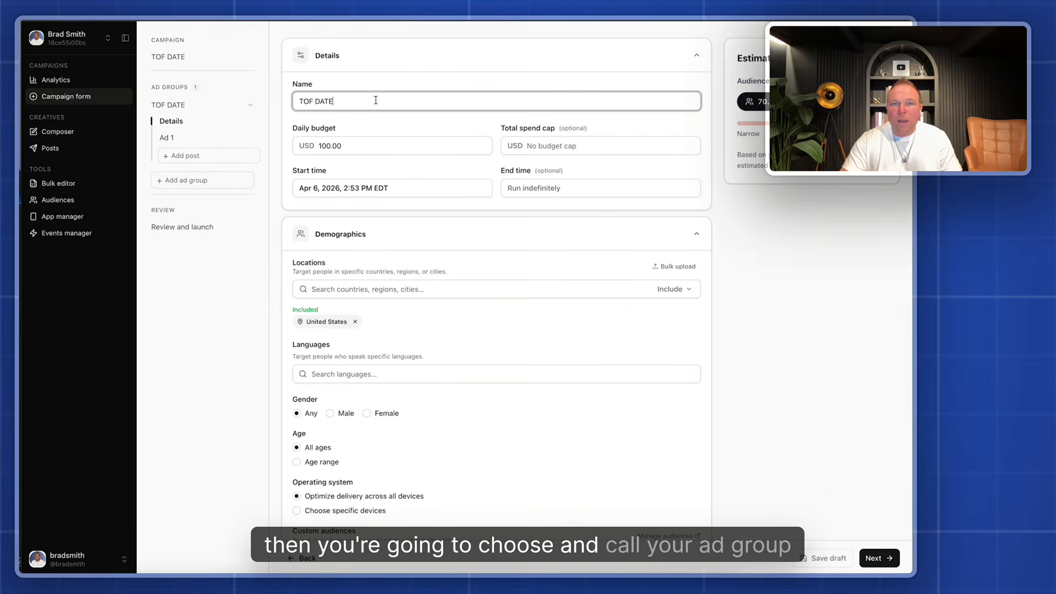
Set the ad group's daily budget to 10.00 USD
{"action": "left_click", "coordinate": [350, 146]}
{"action": "key", "text": "BackSpace"}
{"action": "left_click", "coordinate": [377, 127]}
Add Canada and the United Kingdom to the ad group's included locations
{"action": "scroll", "coordinate": [470, 220], "scroll_direction": "down", "scroll_amount": 1}
{"action": "scroll", "coordinate": [480, 215], "scroll_direction": "down", "scroll_amount": 3}
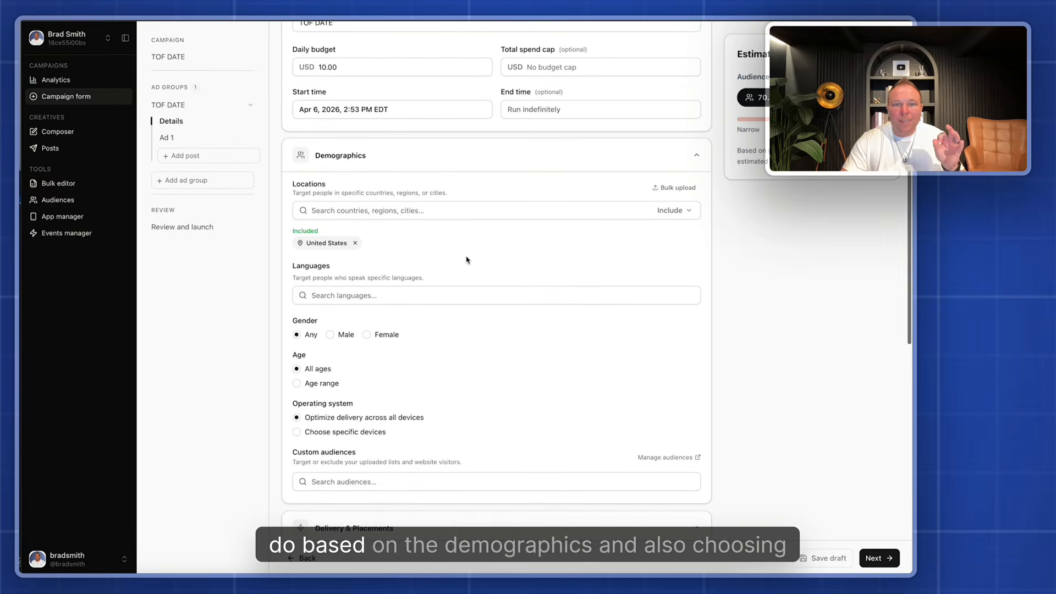
{"action": "scroll", "coordinate": [439, 240], "scroll_direction": "down", "scroll_amount": 4}
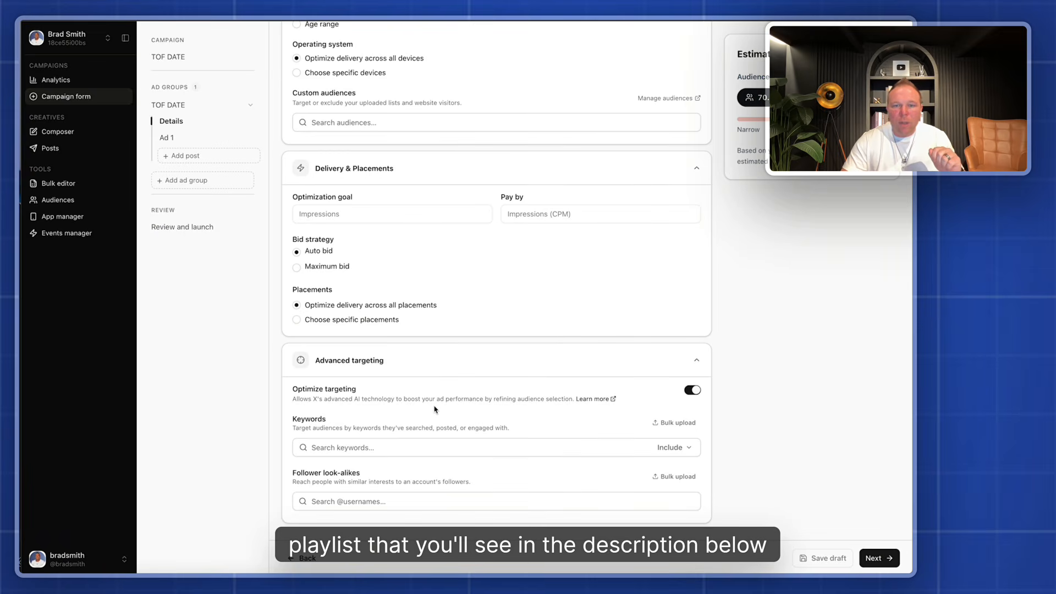
{"action": "scroll", "coordinate": [435, 407], "scroll_direction": "up", "scroll_amount": 8}
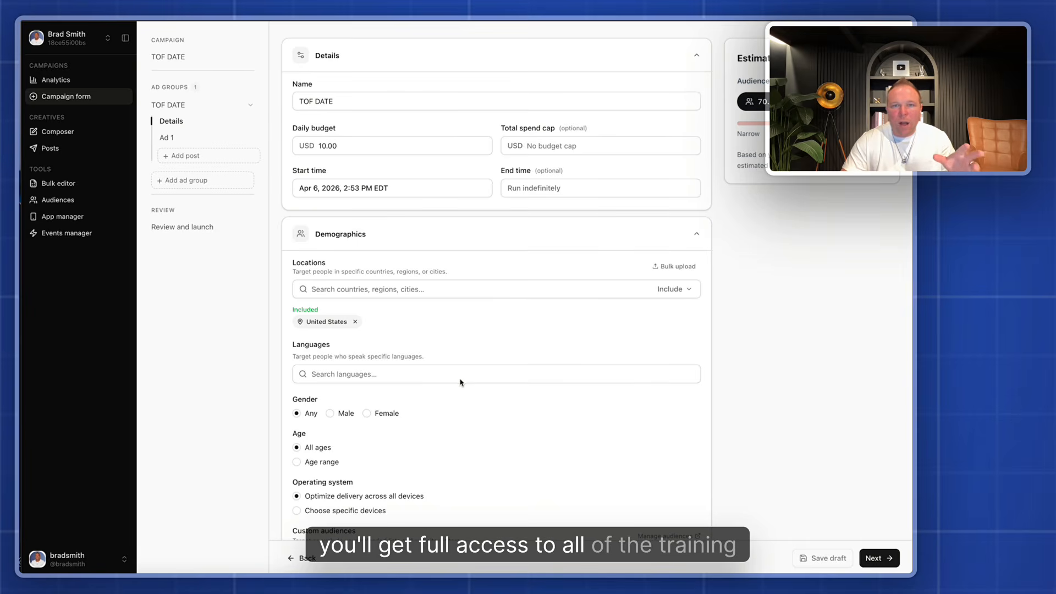
{"action": "left_click", "coordinate": [325, 288]}
{"action": "type", "text": "cana"}
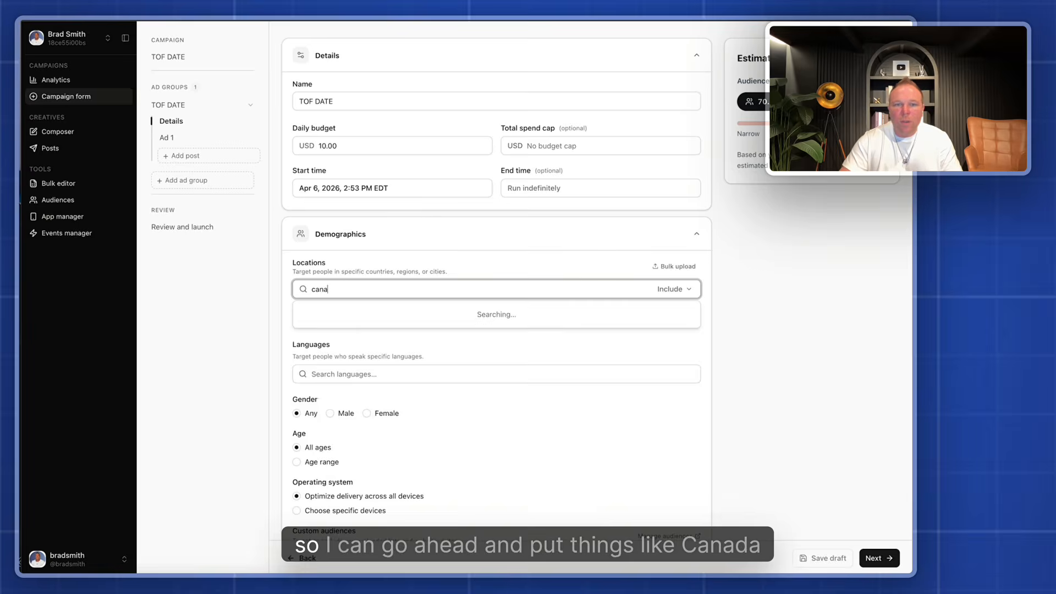
{"action": "left_click", "coordinate": [375, 307]}
{"action": "type", "text": "United"}
{"action": "left_click", "coordinate": [335, 333]}
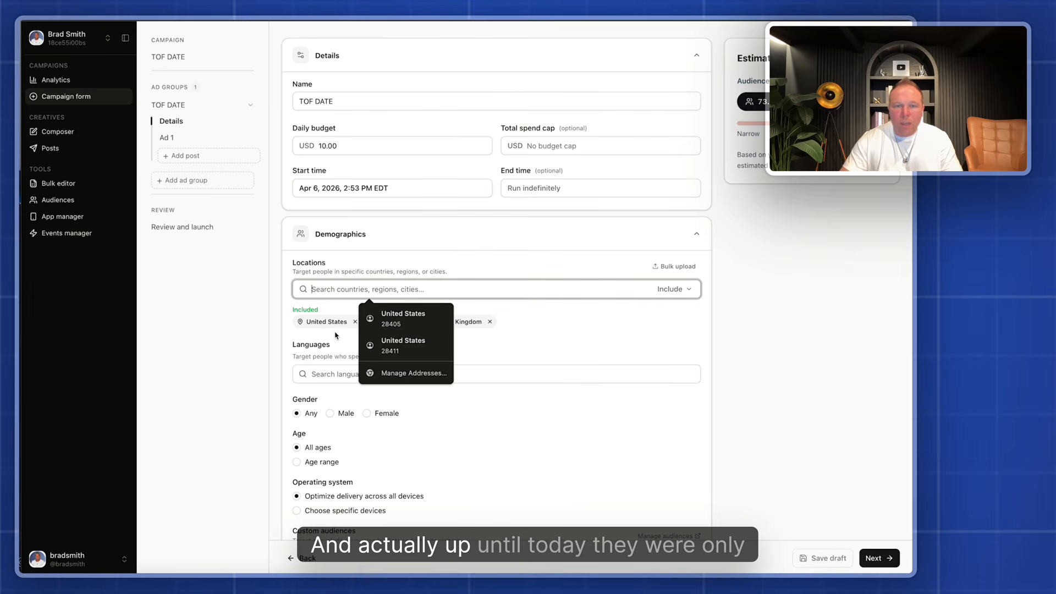
Add the United Arab Emirates, Australia and South Africa to the included locations
{"action": "type", "text": "unit"}
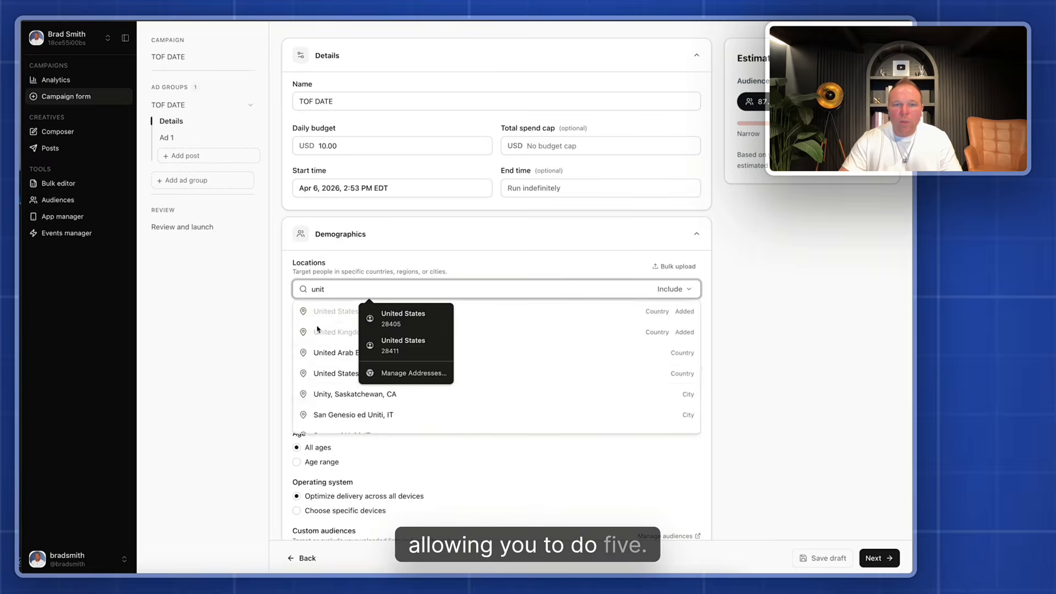
{"action": "left_click", "coordinate": [327, 353]}
{"action": "scroll", "coordinate": [430, 301], "scroll_direction": "down", "scroll_amount": 1}
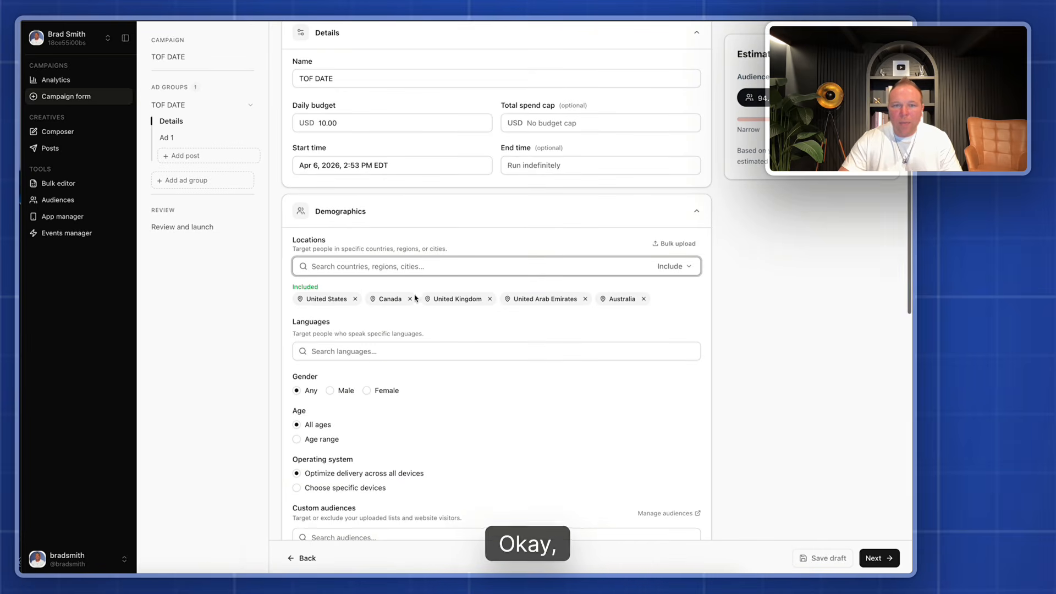
{"action": "left_click", "coordinate": [375, 266]}
{"action": "type", "text": "south"}
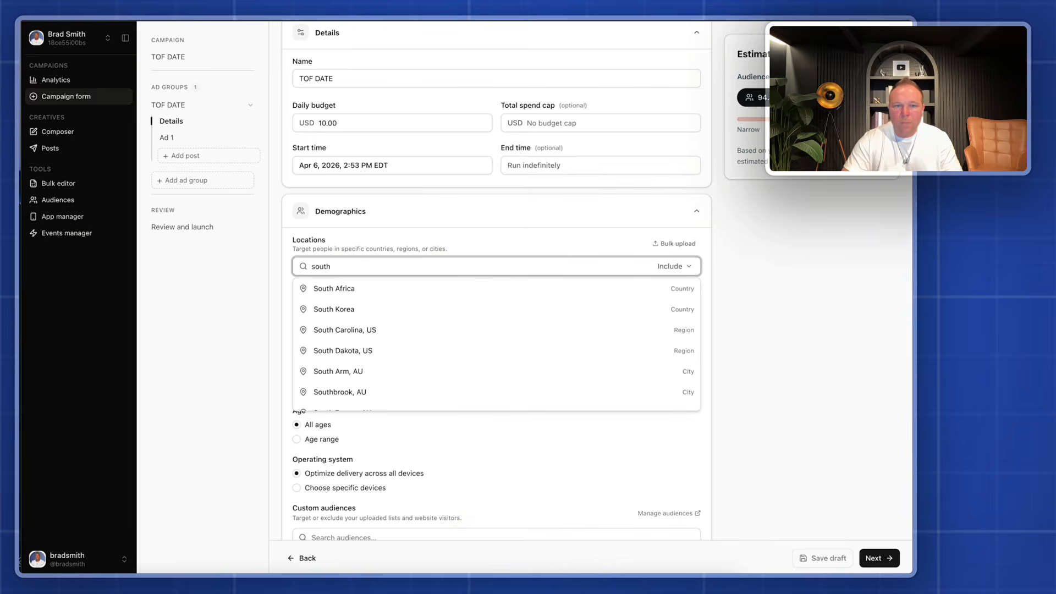
{"action": "left_click", "coordinate": [329, 287]}
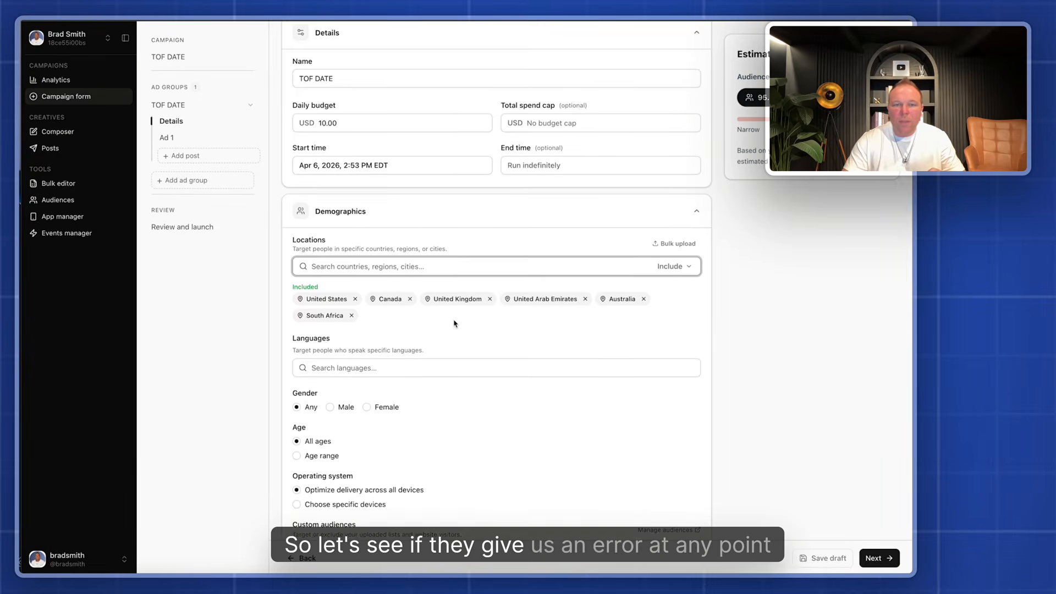
Target English as the ad group's language
{"action": "scroll", "coordinate": [419, 365], "scroll_direction": "down", "scroll_amount": 1}
{"action": "left_click", "coordinate": [348, 300]}
{"action": "type", "text": "en"}
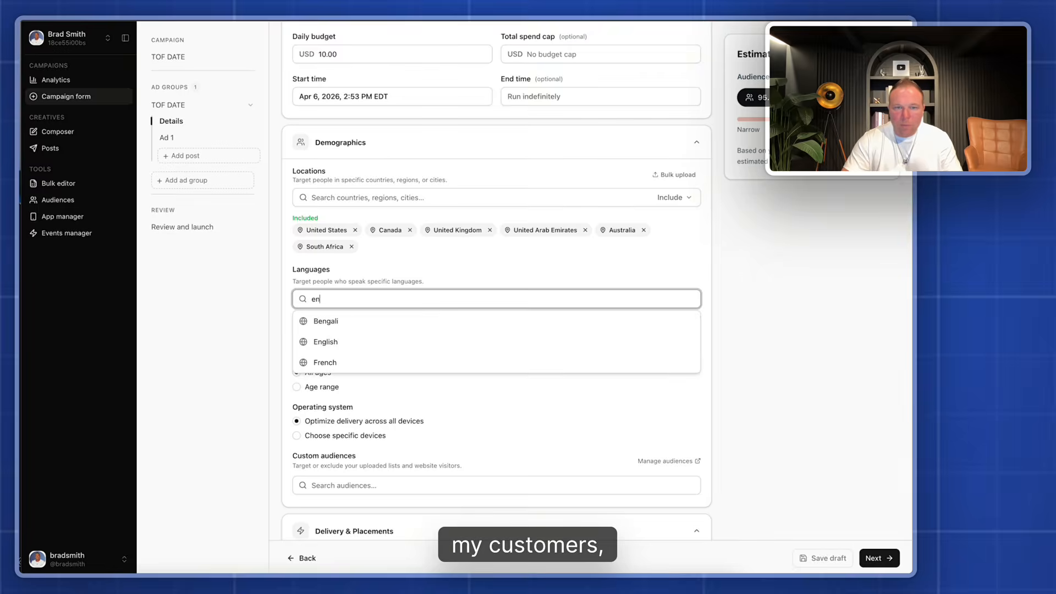
{"action": "left_click", "coordinate": [339, 341]}
Restrict the target audience to the age range 21 to 54
{"action": "scroll", "coordinate": [339, 341], "scroll_direction": "down", "scroll_amount": 1}
{"action": "left_click", "coordinate": [303, 356]}
{"action": "left_click", "coordinate": [325, 374]}
{"action": "left_click", "coordinate": [335, 398]}
{"action": "left_click", "coordinate": [402, 374]}
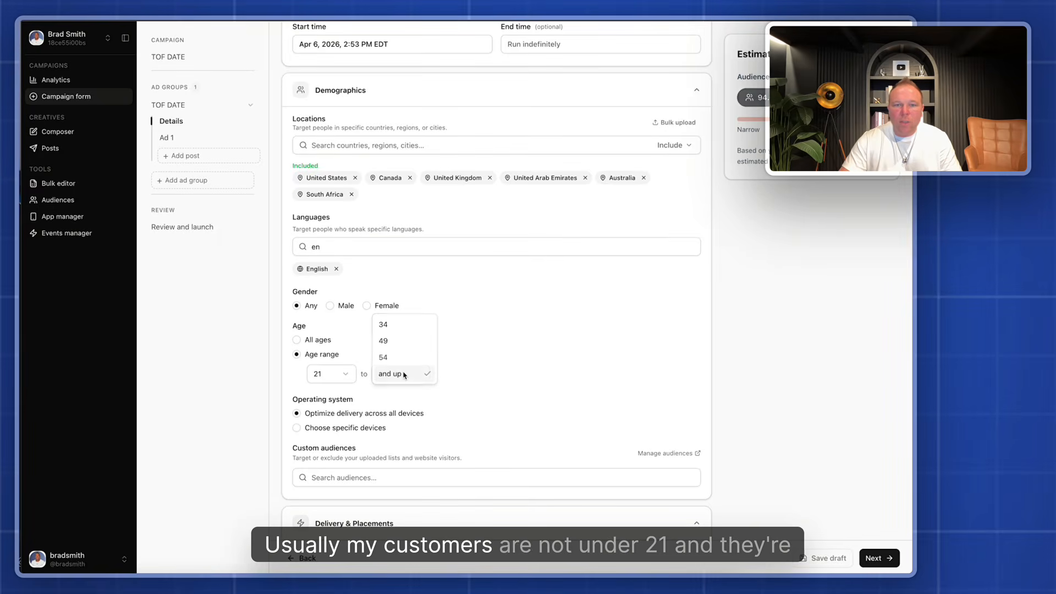
{"action": "left_click", "coordinate": [392, 356]}
Review the demographics and the specific operating-system choices, keeping delivery optimized across all devices
{"action": "scroll", "coordinate": [527, 370], "scroll_direction": "down", "scroll_amount": 3}
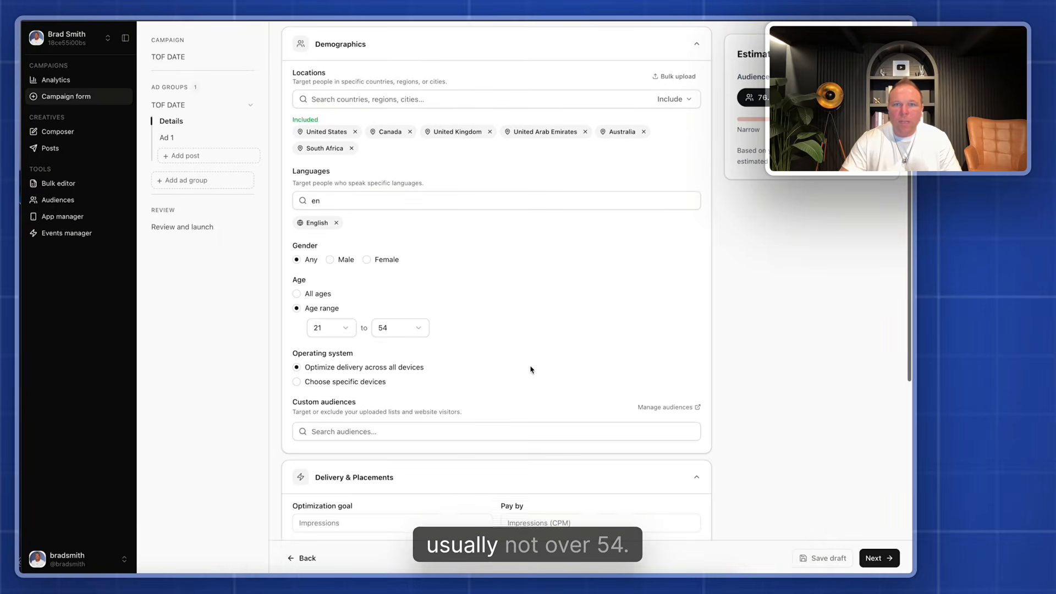
{"action": "scroll", "coordinate": [529, 371], "scroll_direction": "down", "scroll_amount": 3}
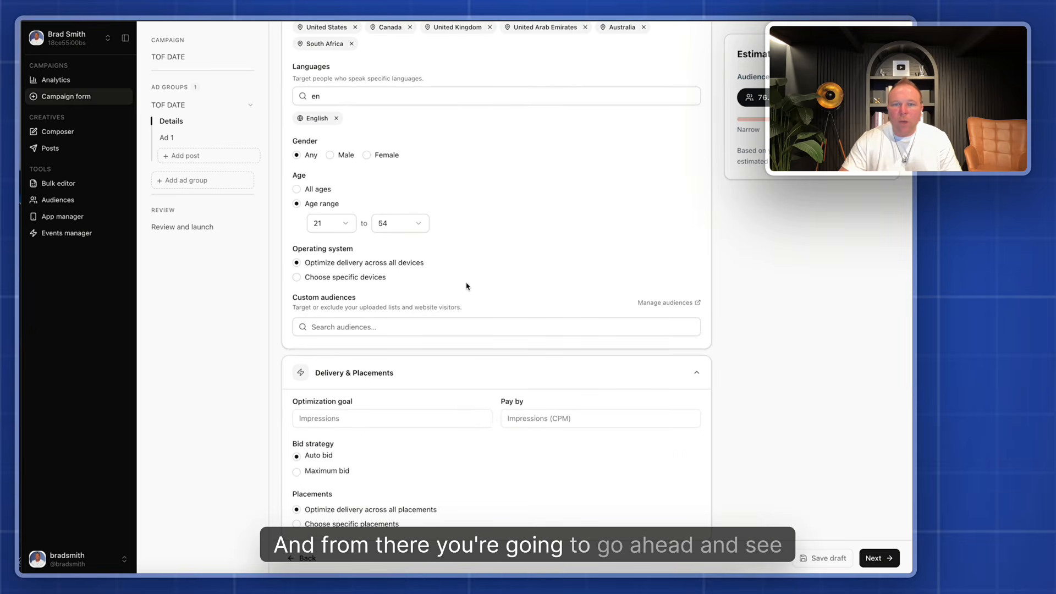
{"action": "scroll", "coordinate": [466, 289], "scroll_direction": "up", "scroll_amount": 10}
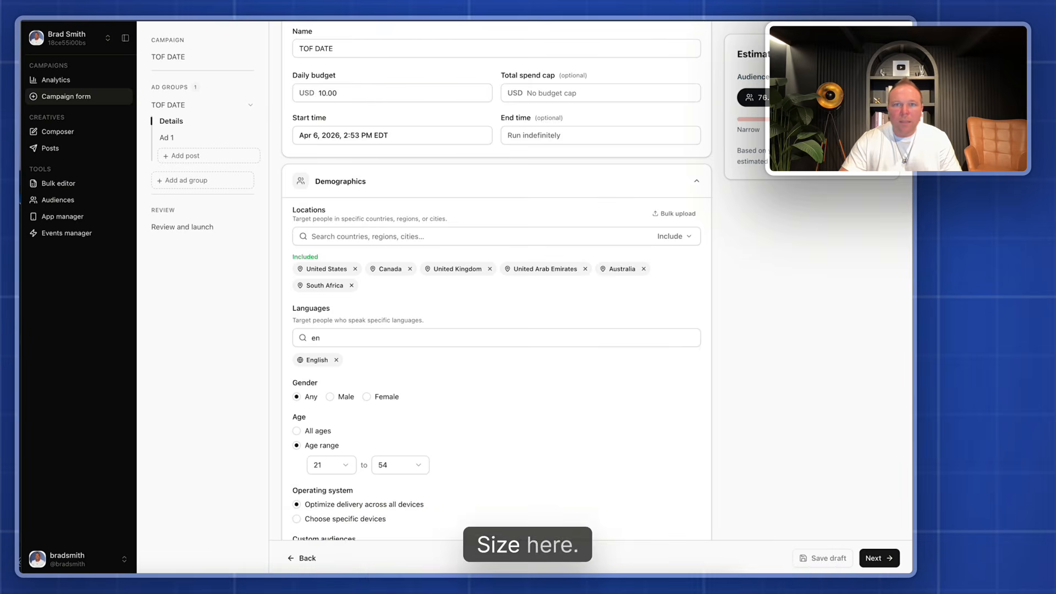
{"action": "scroll", "coordinate": [482, 313], "scroll_direction": "down", "scroll_amount": 3}
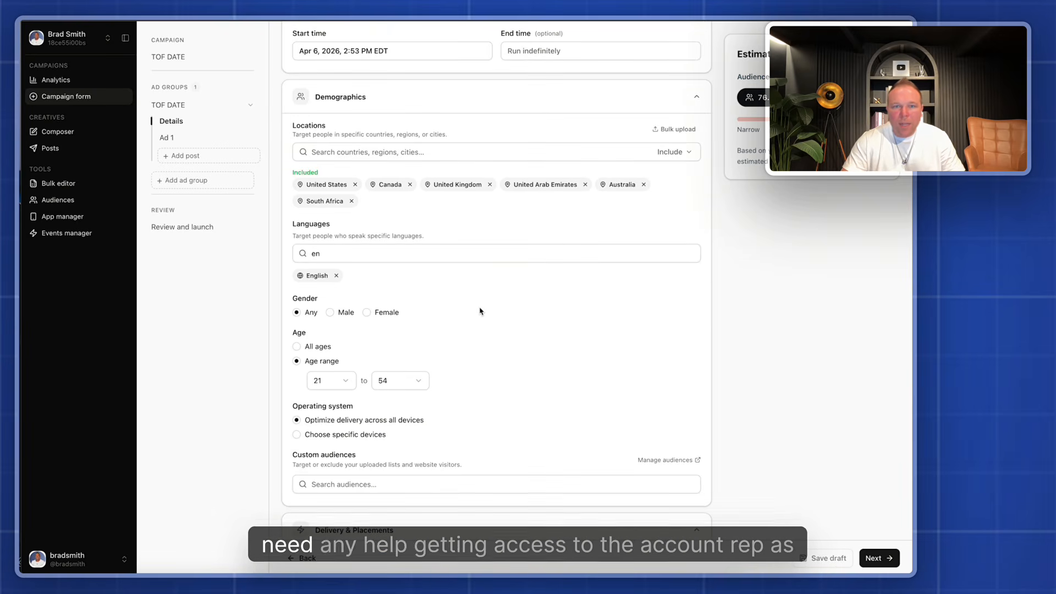
{"action": "scroll", "coordinate": [440, 310], "scroll_direction": "down", "scroll_amount": 7}
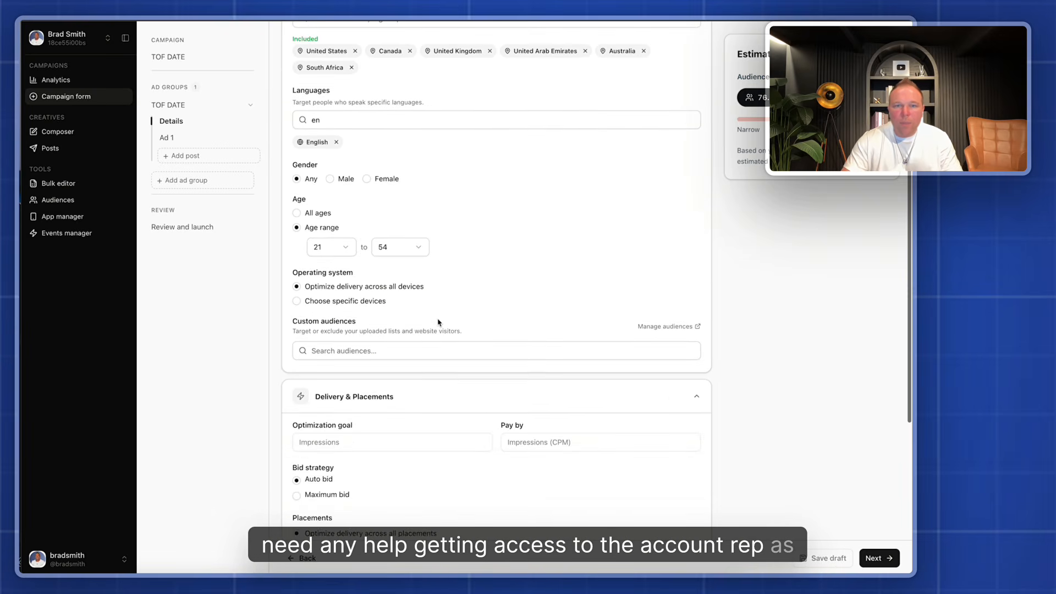
{"action": "left_click", "coordinate": [334, 251]}
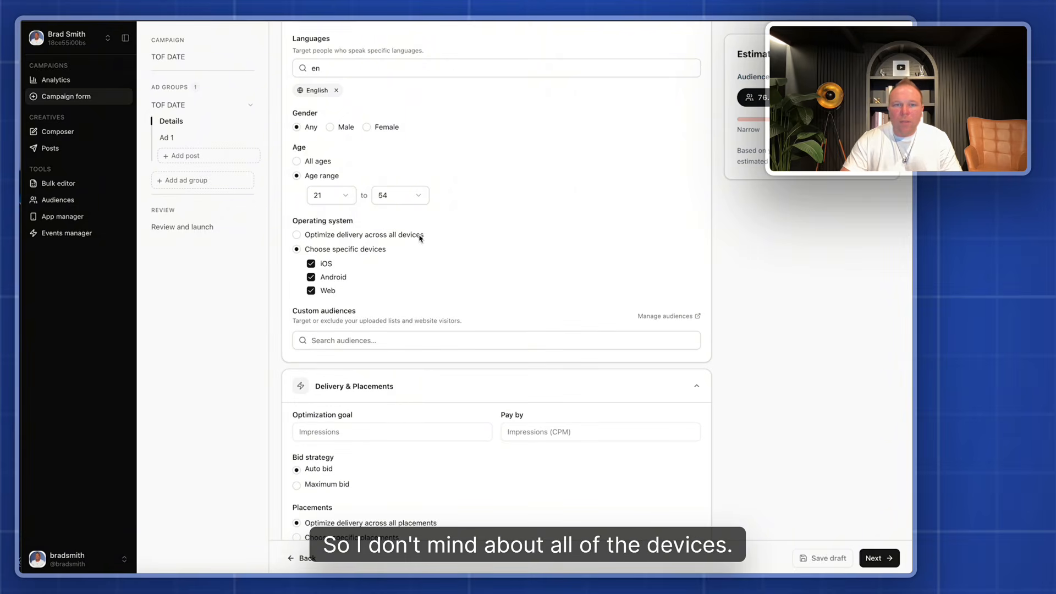
{"action": "left_click", "coordinate": [337, 237]}
Check which custom audiences are available for retargeting without adding any to the ad group
{"action": "left_click", "coordinate": [473, 298]}
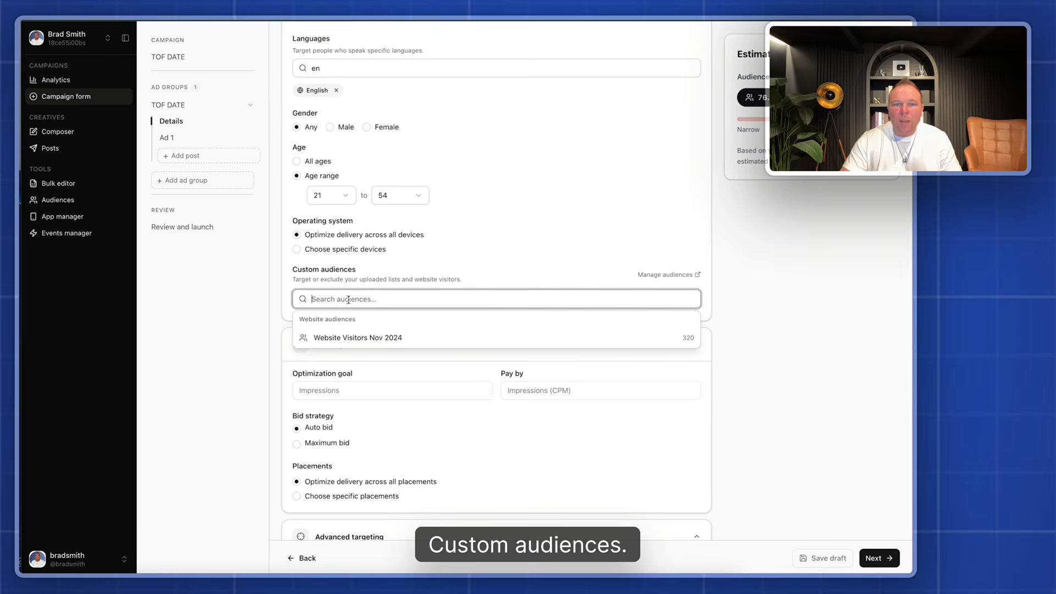
{"action": "left_click", "coordinate": [443, 275]}
{"action": "scroll", "coordinate": [452, 288], "scroll_direction": "up", "scroll_amount": 6}
{"action": "scroll", "coordinate": [453, 288], "scroll_direction": "down", "scroll_amount": 8}
{"action": "scroll", "coordinate": [473, 319], "scroll_direction": "up", "scroll_amount": 3}
{"action": "left_click", "coordinate": [470, 294]}
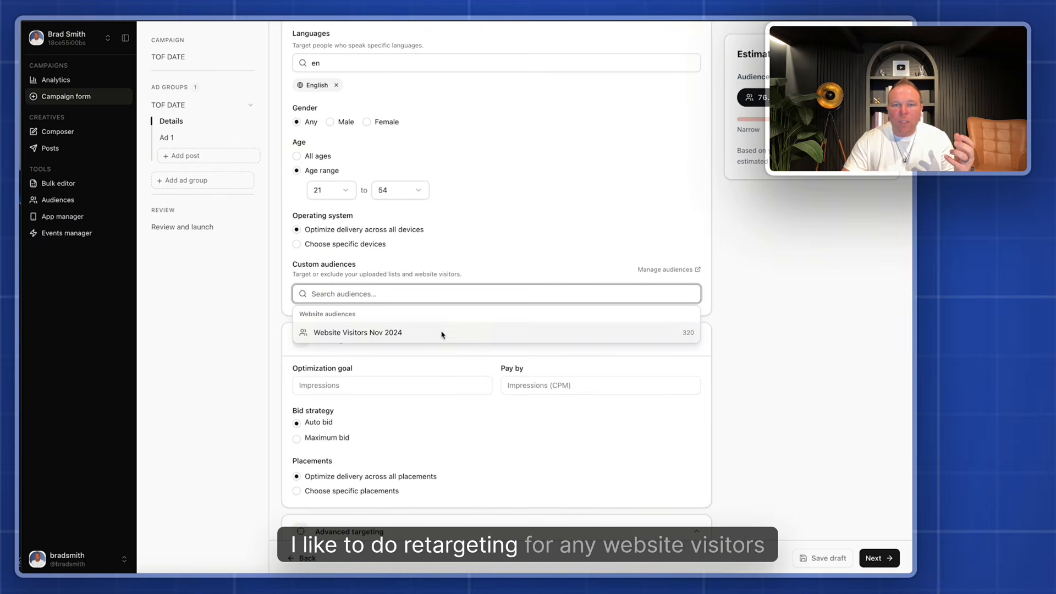
{"action": "left_click", "coordinate": [474, 266]}
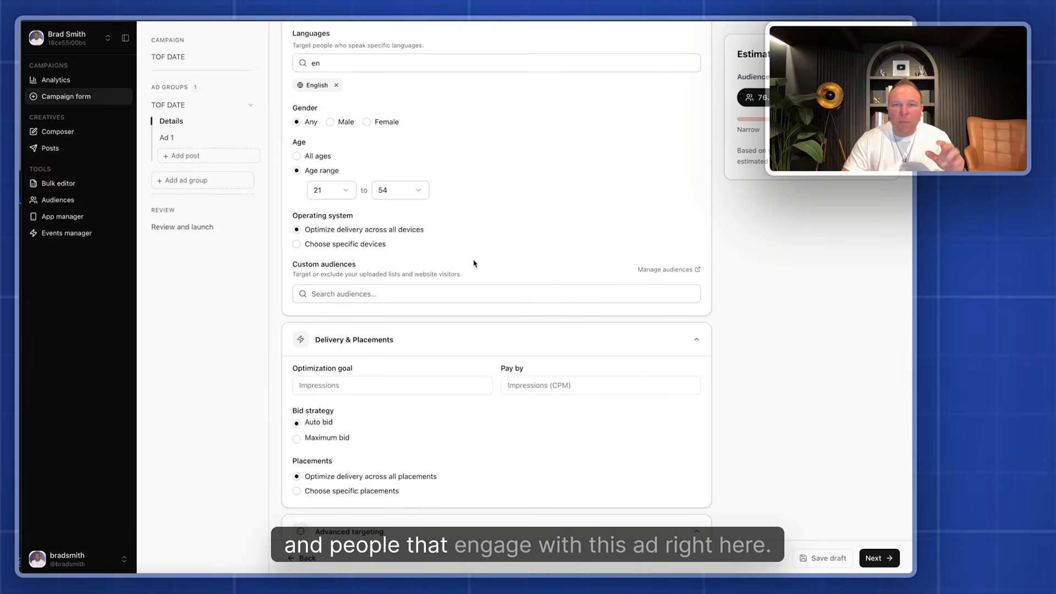
Examine the Maximum bid option in the delivery settings and return the bid strategy to Auto bid
{"action": "scroll", "coordinate": [473, 274], "scroll_direction": "down", "scroll_amount": 3}
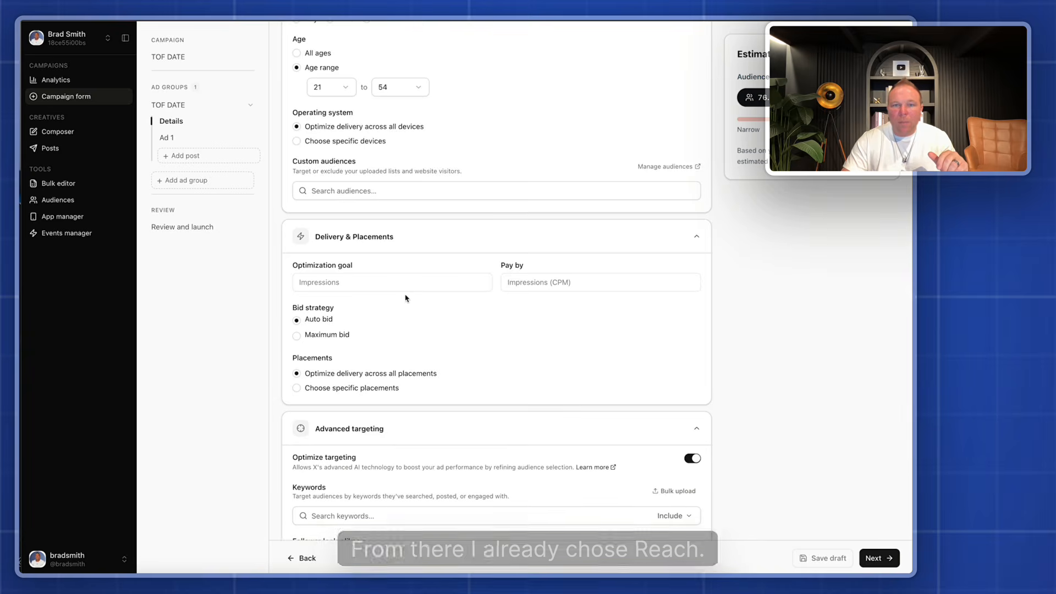
{"action": "scroll", "coordinate": [352, 223], "scroll_direction": "down", "scroll_amount": 2}
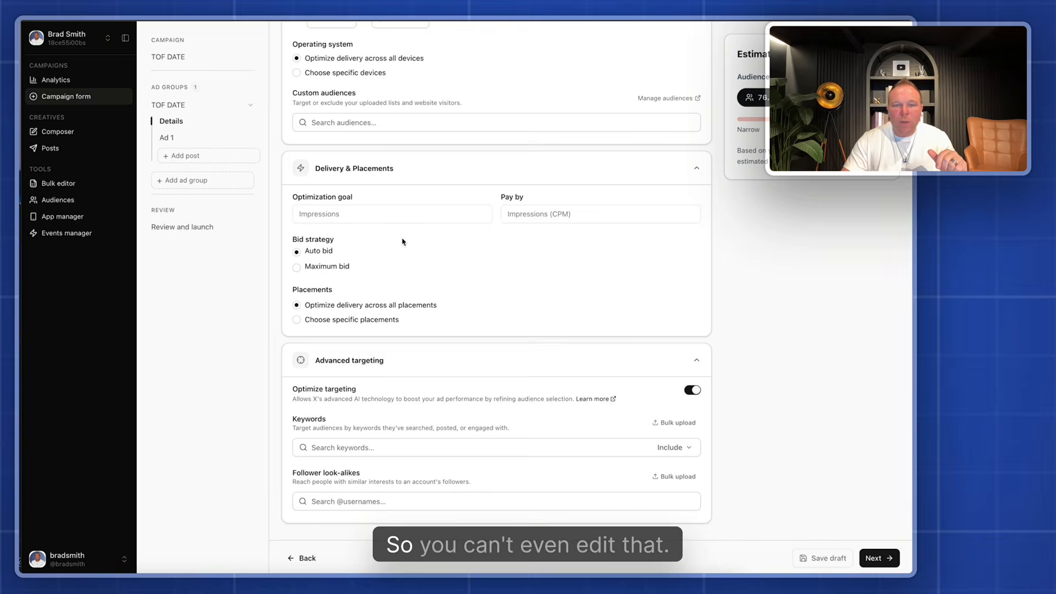
{"action": "left_click", "coordinate": [327, 267]}
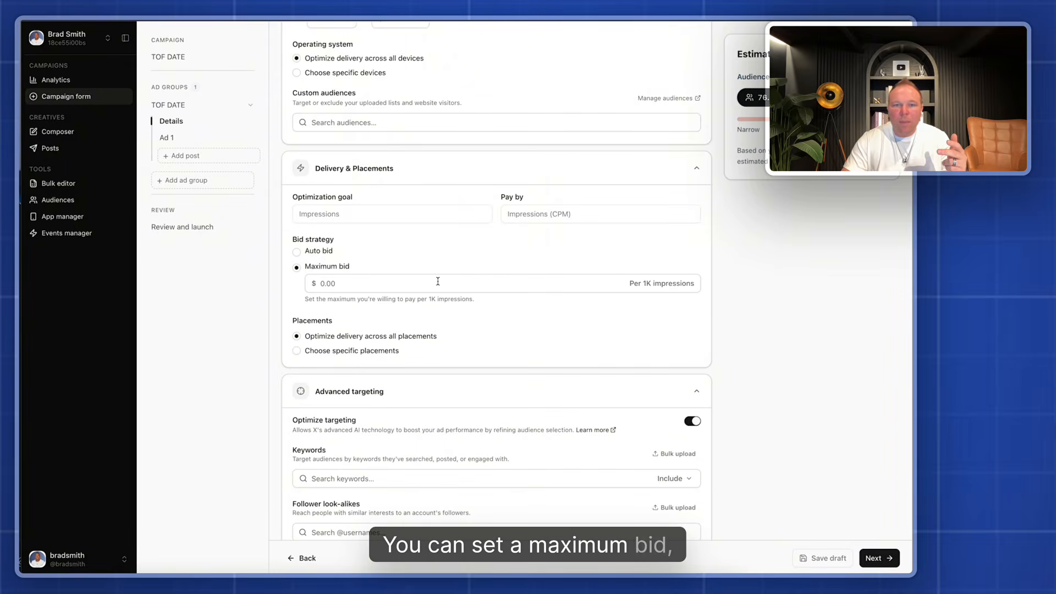
{"action": "left_click", "coordinate": [326, 254]}
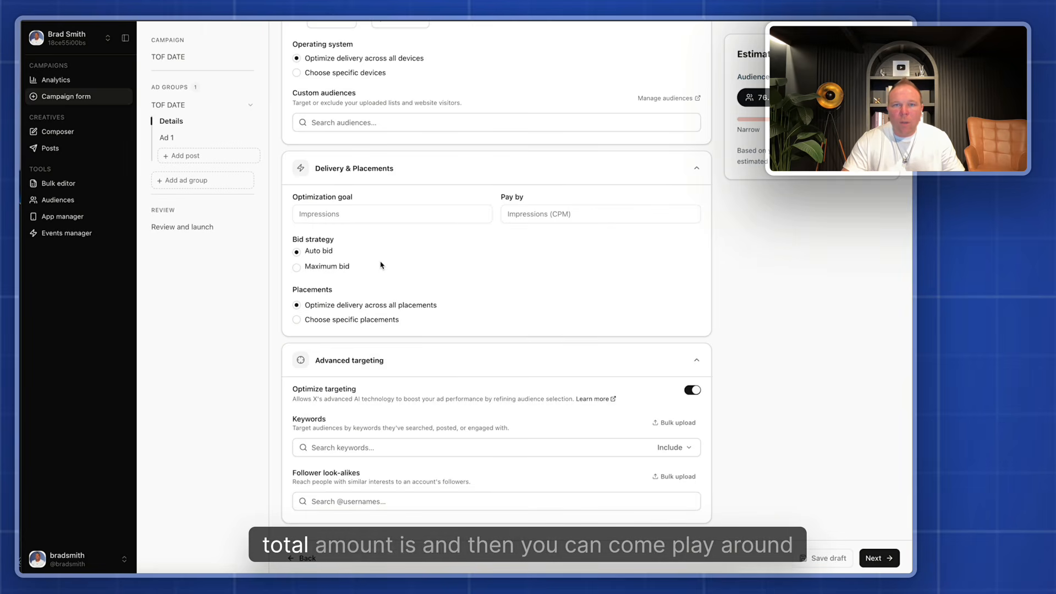
{"action": "left_click", "coordinate": [334, 268]}
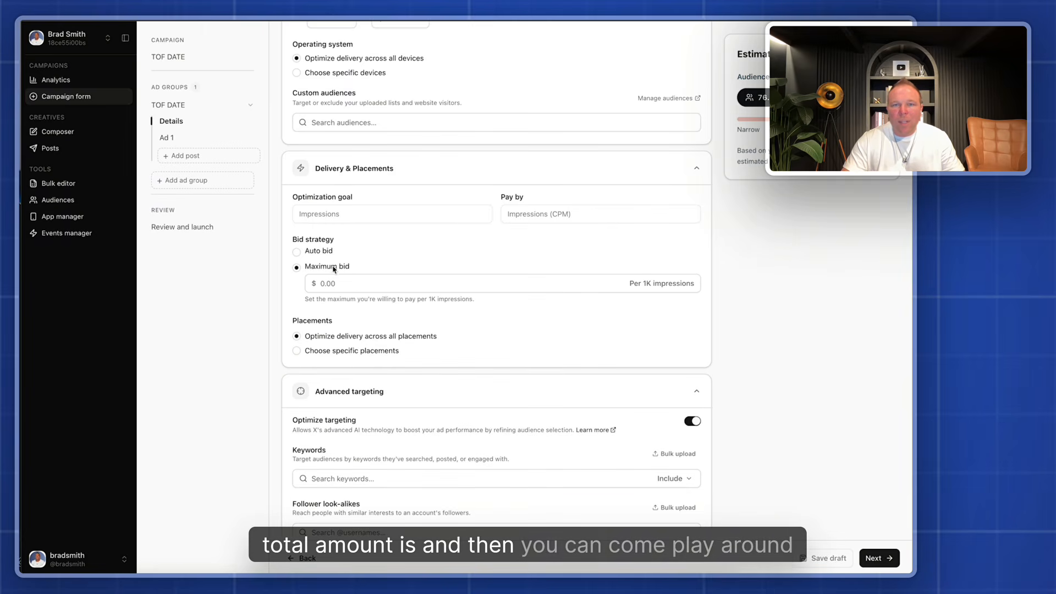
{"action": "left_click", "coordinate": [313, 251]}
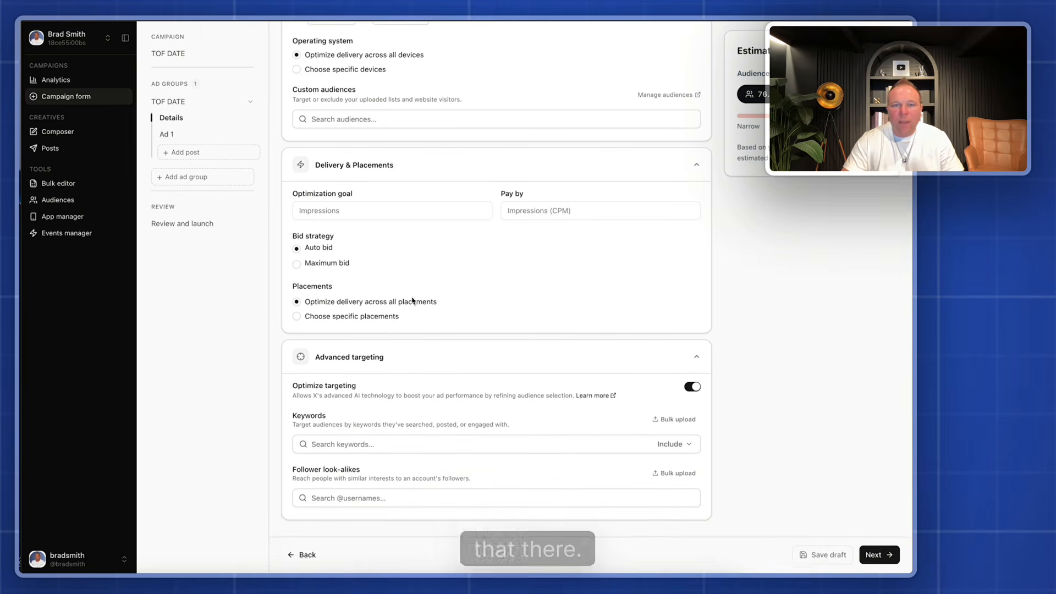
Choose specific ad placements, with Home timeline, Search results, Profiles and Replies all enabled
{"action": "left_click", "coordinate": [341, 319]}
{"action": "scroll", "coordinate": [340, 289], "scroll_direction": "down", "scroll_amount": 2}
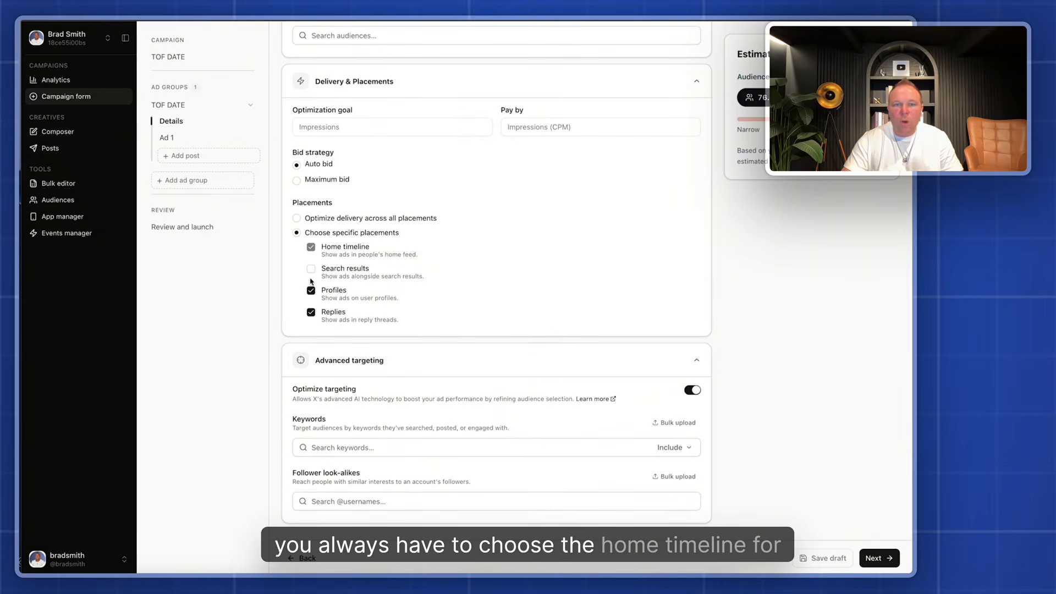
{"action": "left_click", "coordinate": [312, 313]}
{"action": "left_click", "coordinate": [312, 292]}
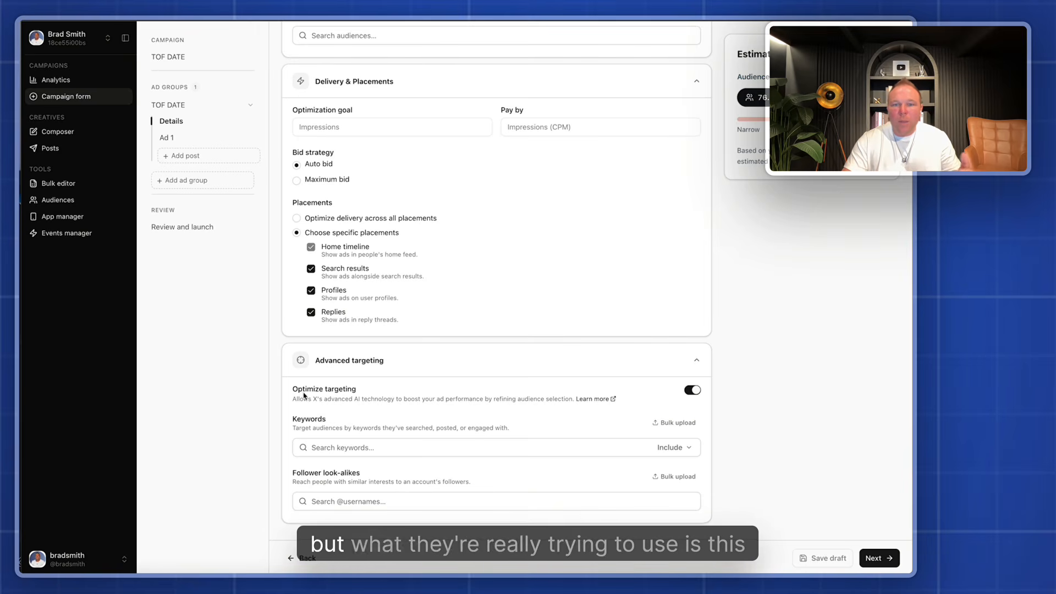
Review the Optimize targeting option and its description in the advanced targeting settings, leaving it enabled
{"action": "left_click", "coordinate": [408, 395]}
{"action": "left_click_drag", "start_coordinate": [289, 394], "coordinate": [587, 401]}
{"action": "left_click", "coordinate": [672, 386]}
{"action": "left_click", "coordinate": [694, 391]}
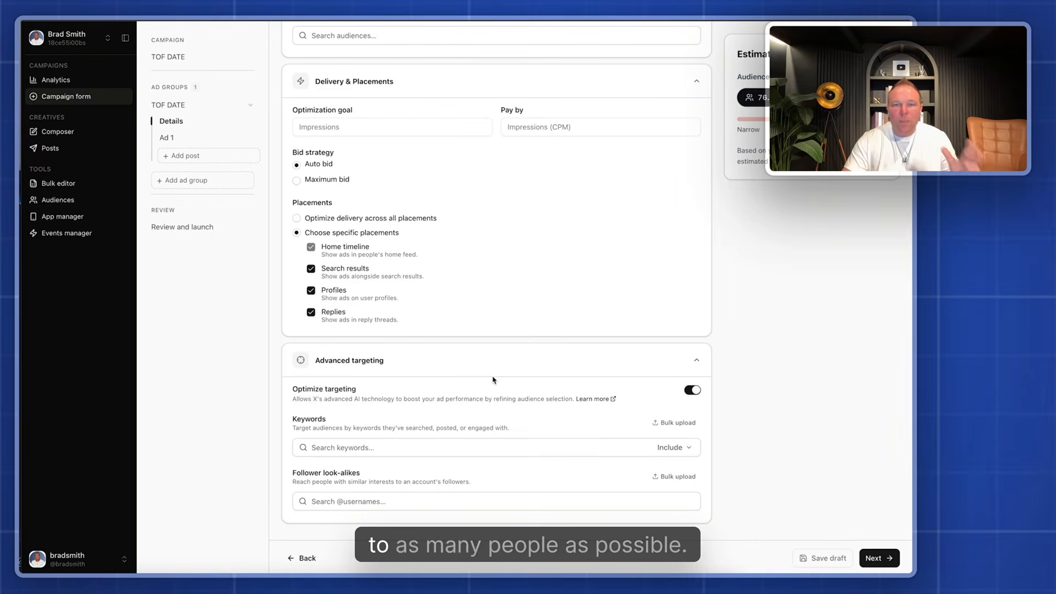
Try including the keywords X ads and Twitter ads in the targeting, and remove both again
{"action": "left_click", "coordinate": [346, 449]}
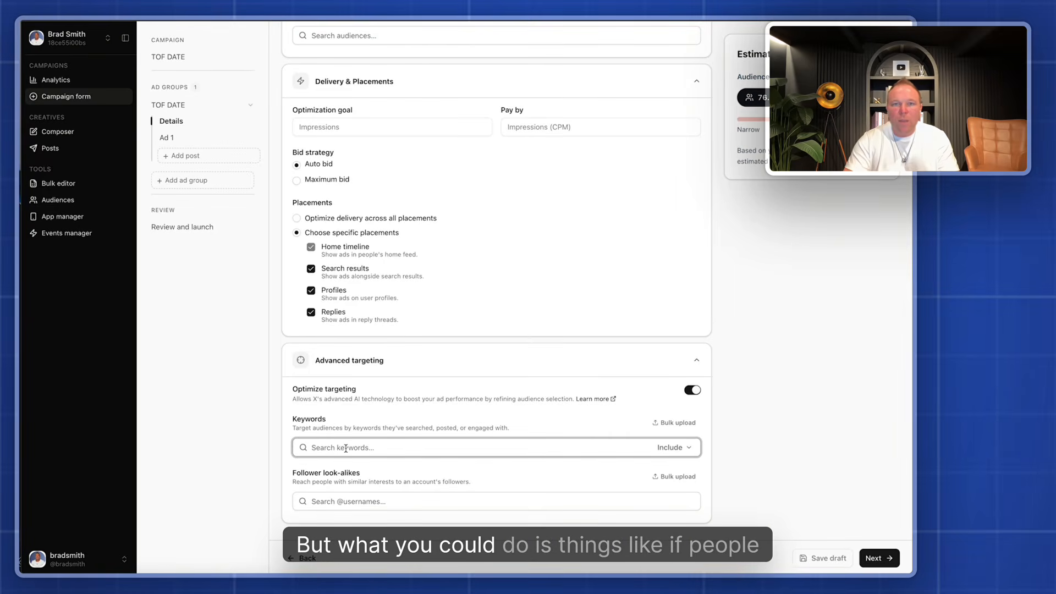
{"action": "type", "text": "X ads"}
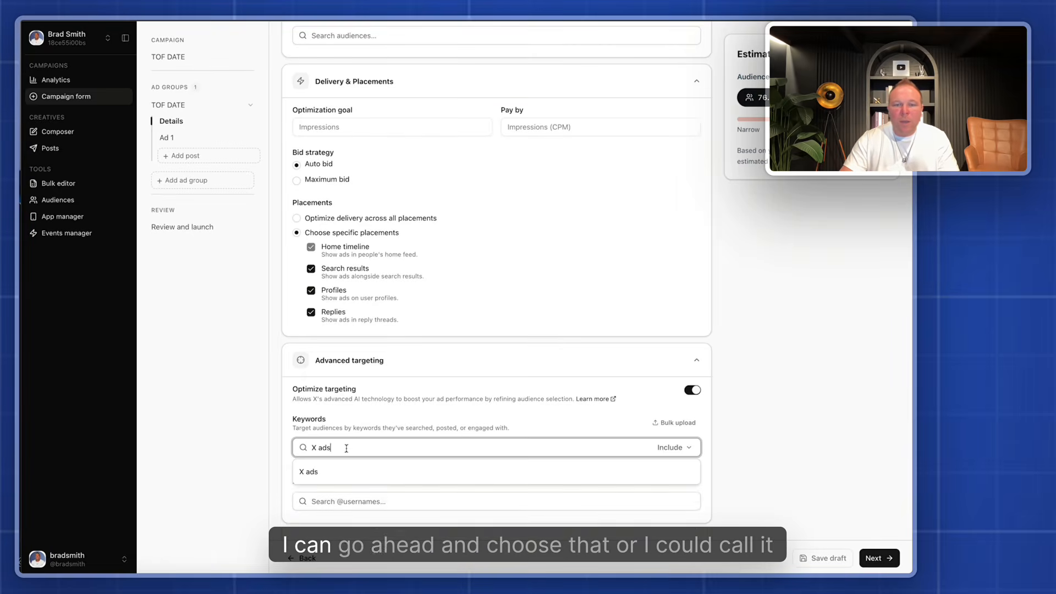
{"action": "left_click", "coordinate": [337, 472]}
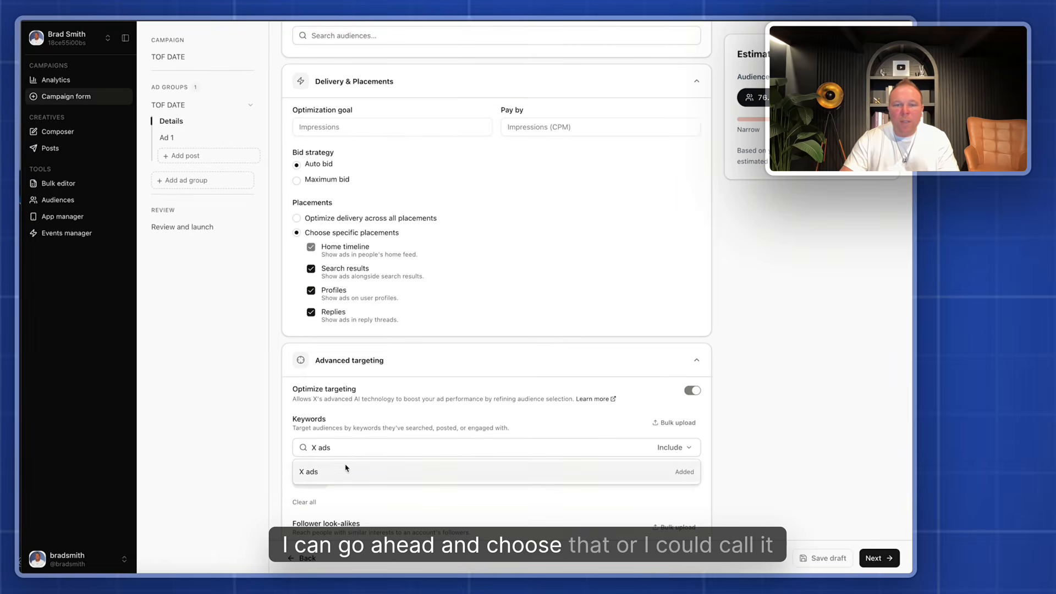
{"action": "left_click", "coordinate": [318, 447]}
{"action": "key", "text": "BackSpace"}
{"action": "type", "text": "Twitter"}
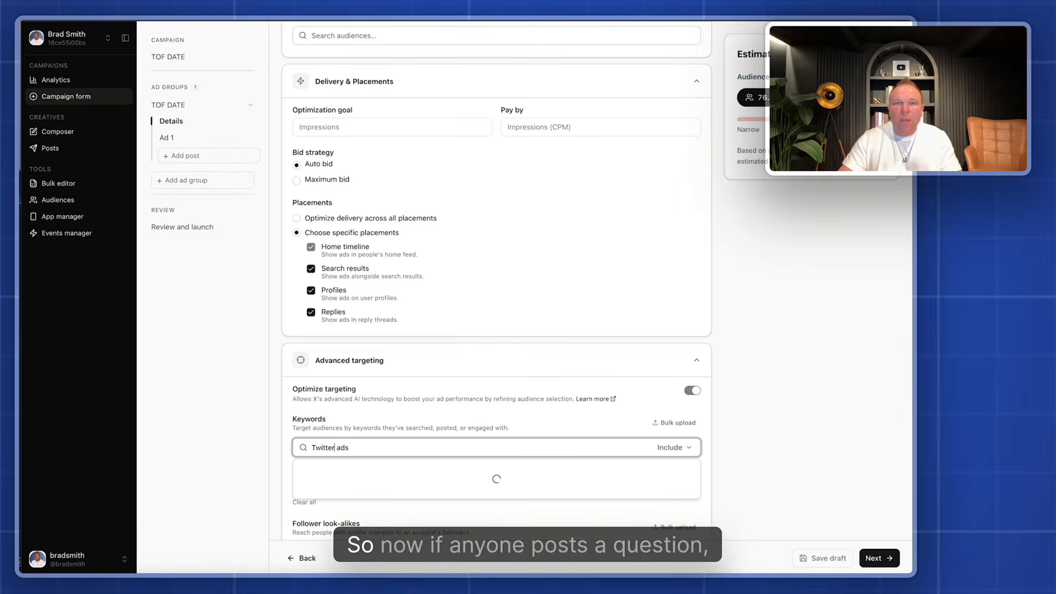
{"action": "left_click", "coordinate": [339, 472]}
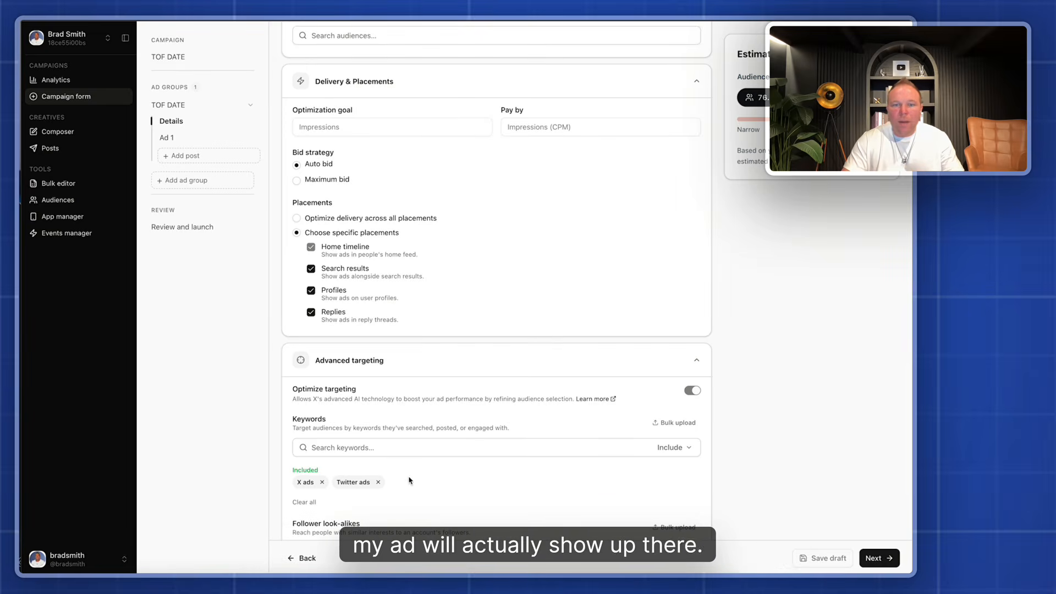
{"action": "left_click", "coordinate": [378, 482]}
{"action": "left_click", "coordinate": [322, 482]}
Include the keyword Relationship Marketing in the ad group's targeting
{"action": "left_click", "coordinate": [341, 448]}
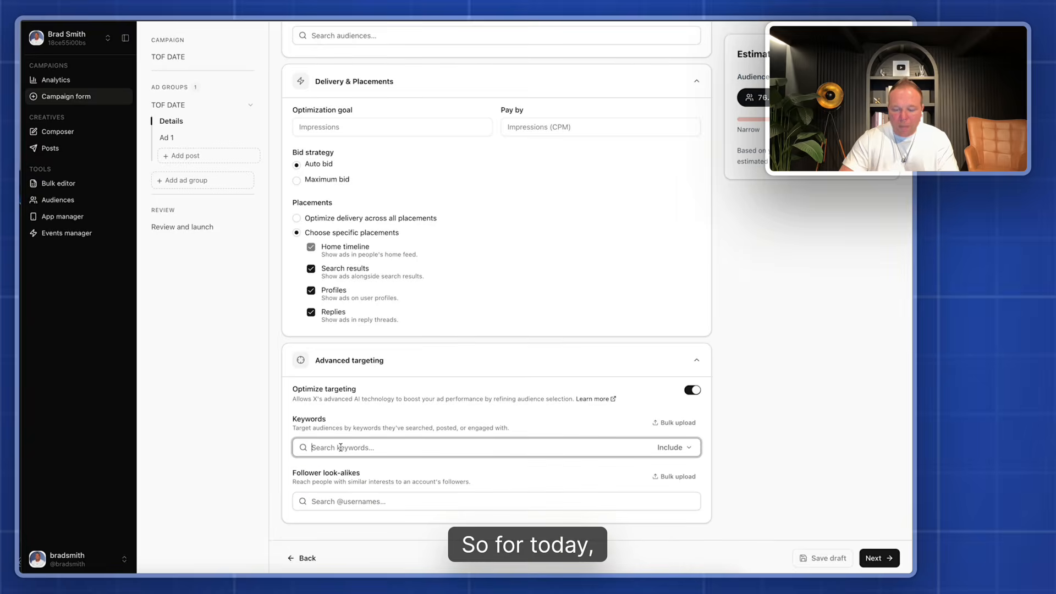
{"action": "type", "text": "Relationship Marketing"}
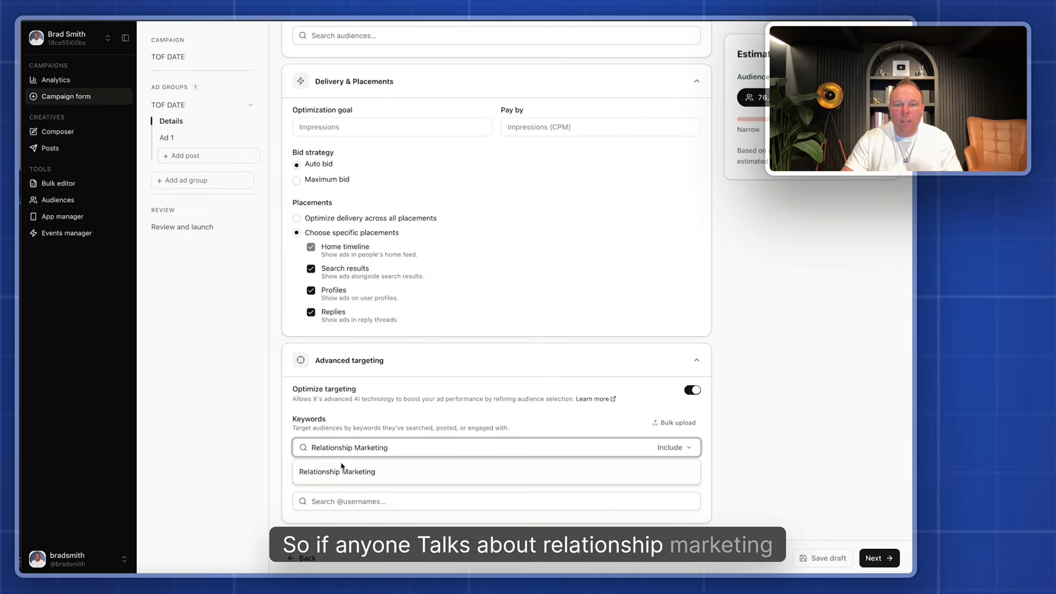
{"action": "left_click", "coordinate": [341, 469]}
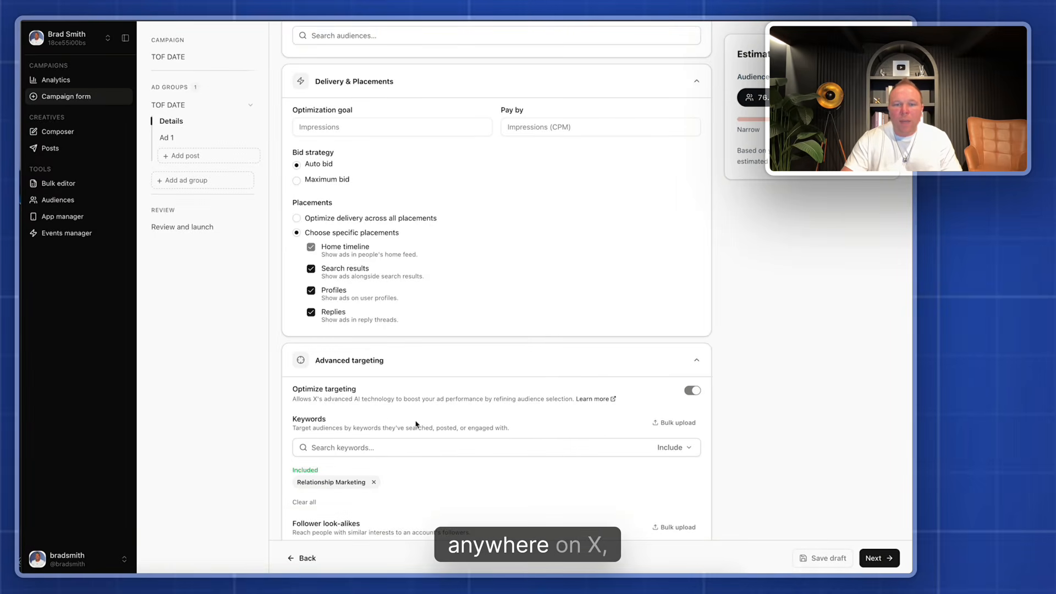
{"action": "scroll", "coordinate": [416, 423], "scroll_direction": "down", "scroll_amount": 2}
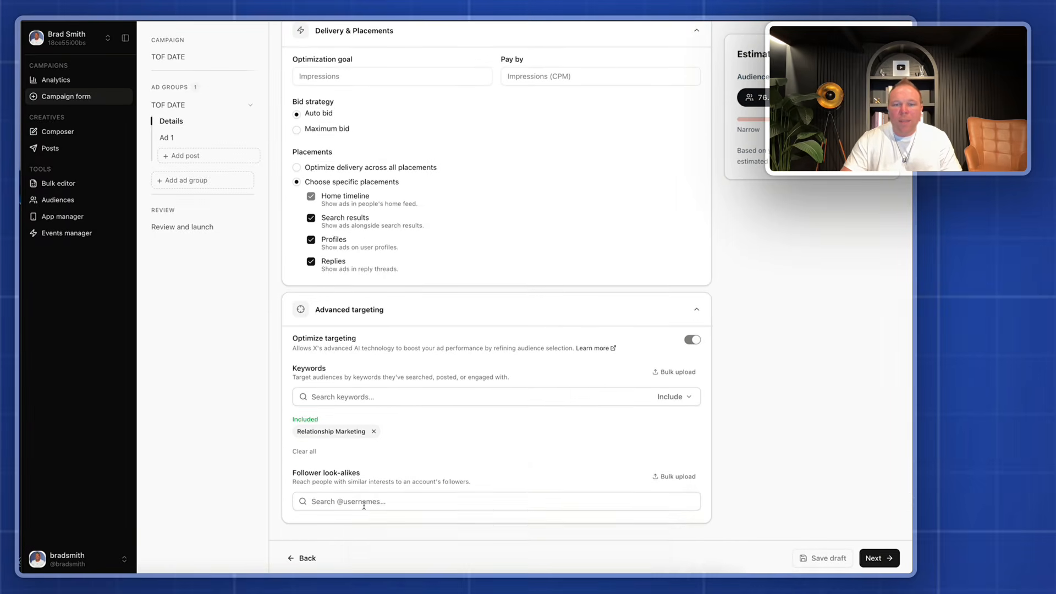
{"action": "left_click", "coordinate": [361, 503]}
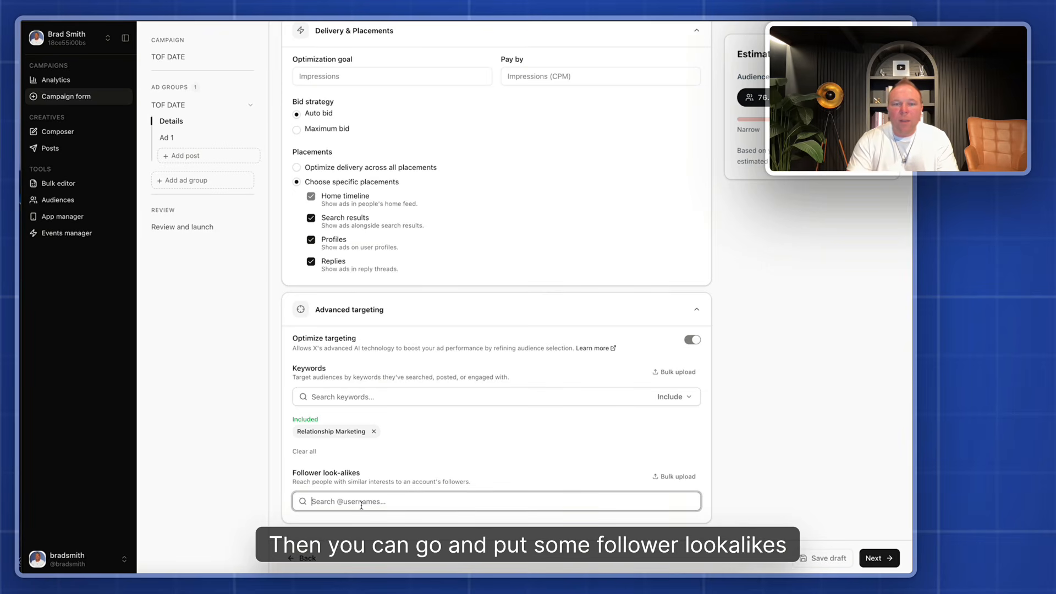
{"action": "type", "text": "@alex"}
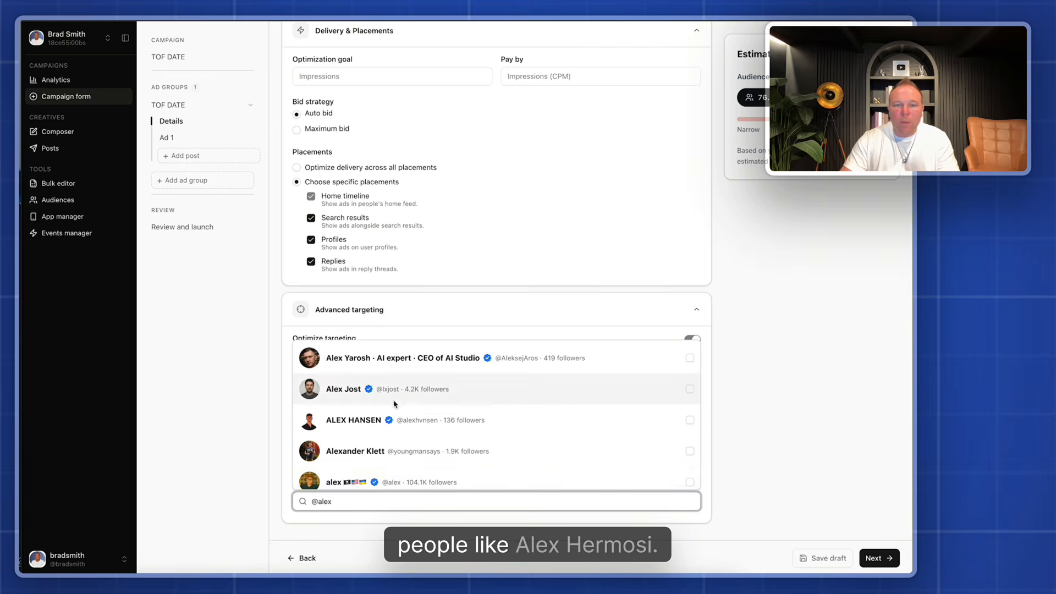
{"action": "left_click", "coordinate": [369, 458]}
{"action": "double_click", "coordinate": [326, 503]}
{"action": "type", "text": "ga"}
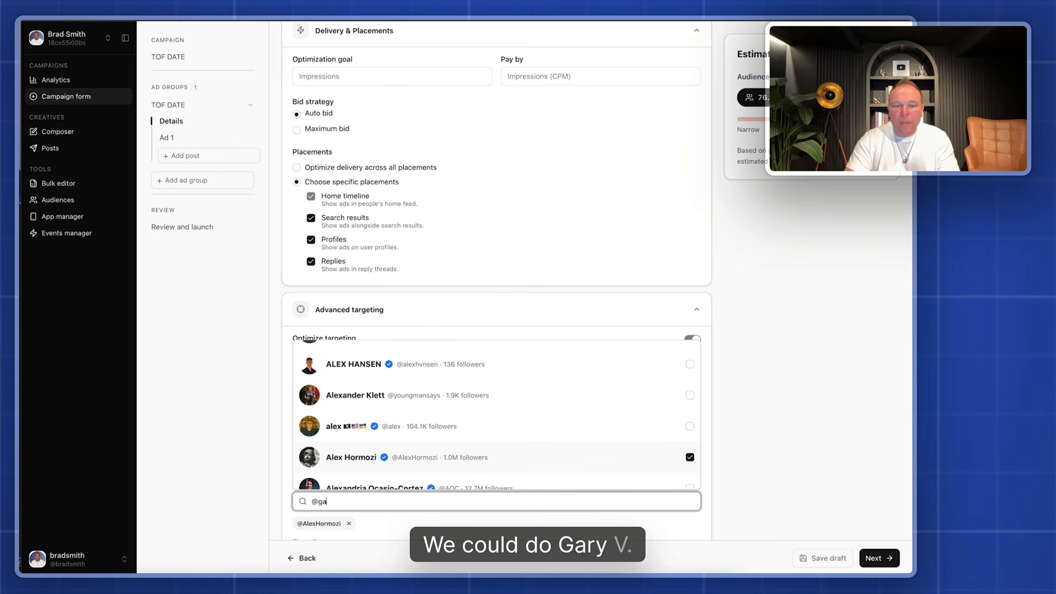
{"action": "type", "text": "ry"}
{"action": "type", "text": "v"}
{"action": "left_click", "coordinate": [356, 363]}
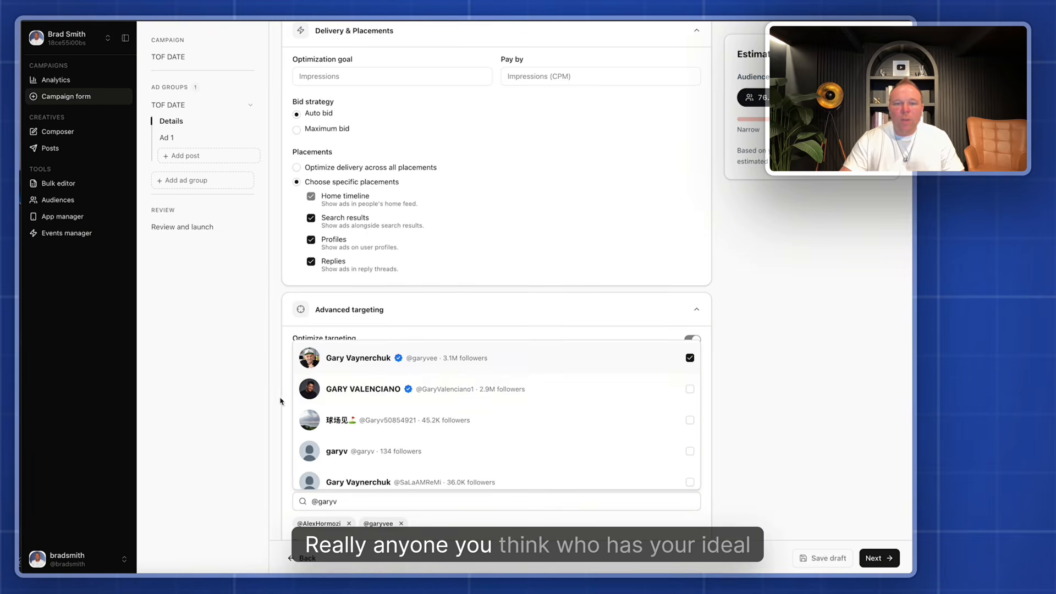
{"action": "left_click", "coordinate": [279, 400]}
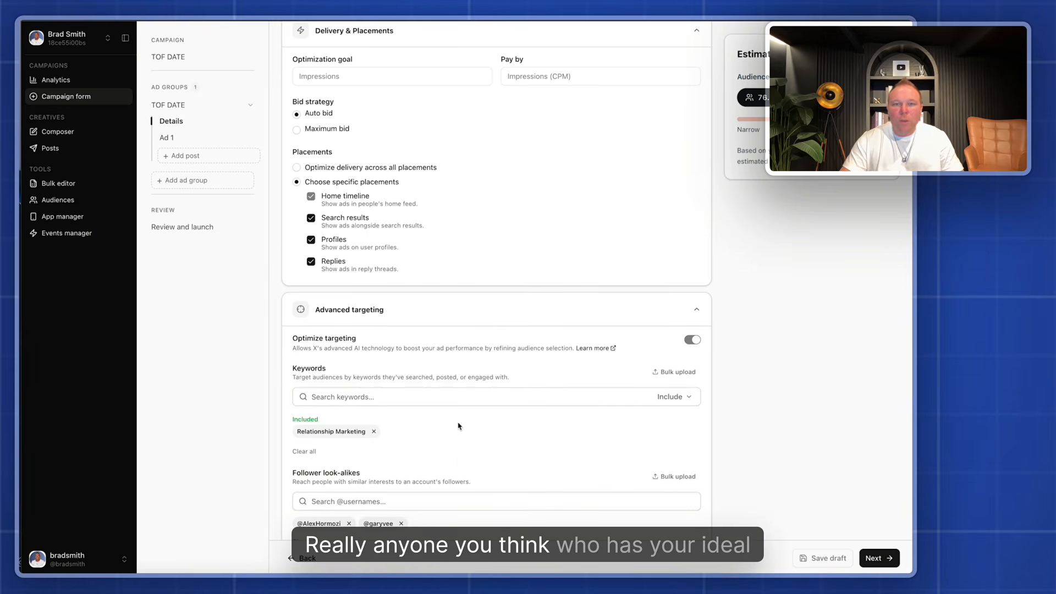
Remove the Relationship Marketing keyword and turn off Optimize targeting
{"action": "scroll", "coordinate": [461, 424], "scroll_direction": "down", "scroll_amount": 1}
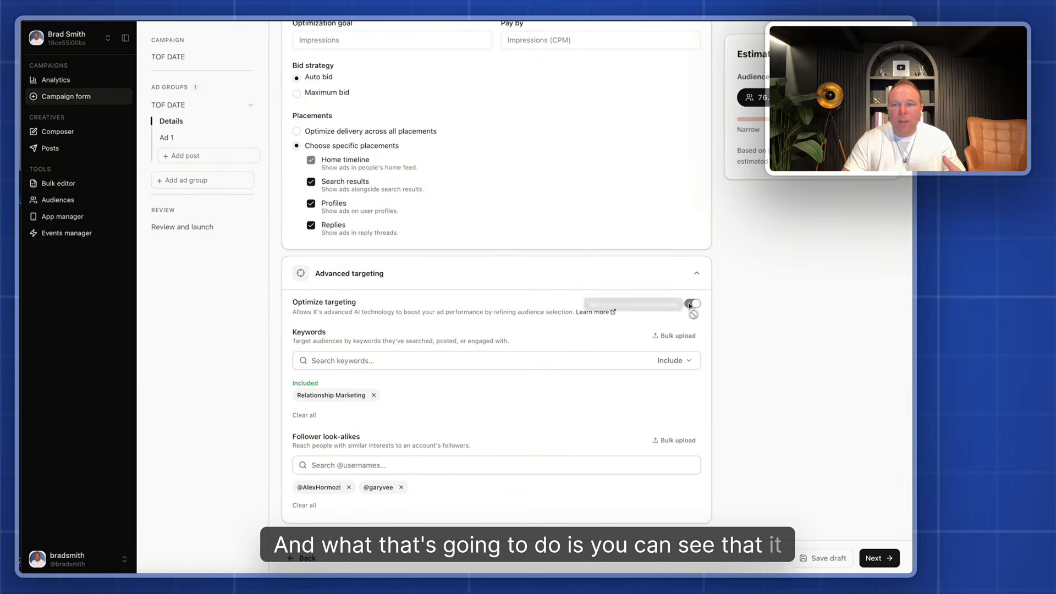
{"action": "left_click", "coordinate": [374, 395]}
{"action": "left_click", "coordinate": [692, 353]}
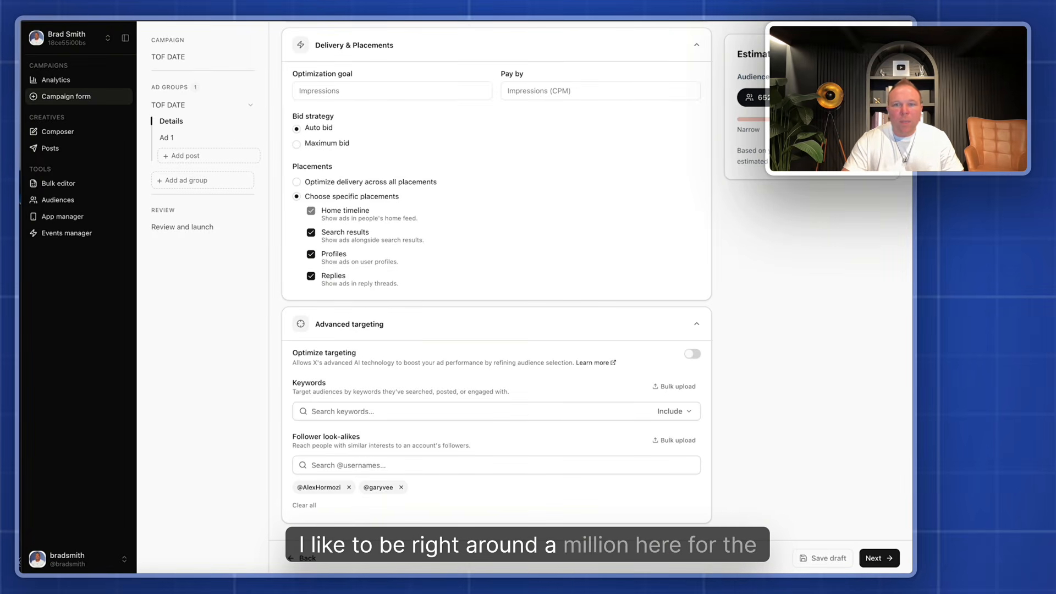
Continue to the ad details and use the existing organic Mar 24 post starting "To whom it may concern" as-is
{"action": "left_click", "coordinate": [879, 558]}
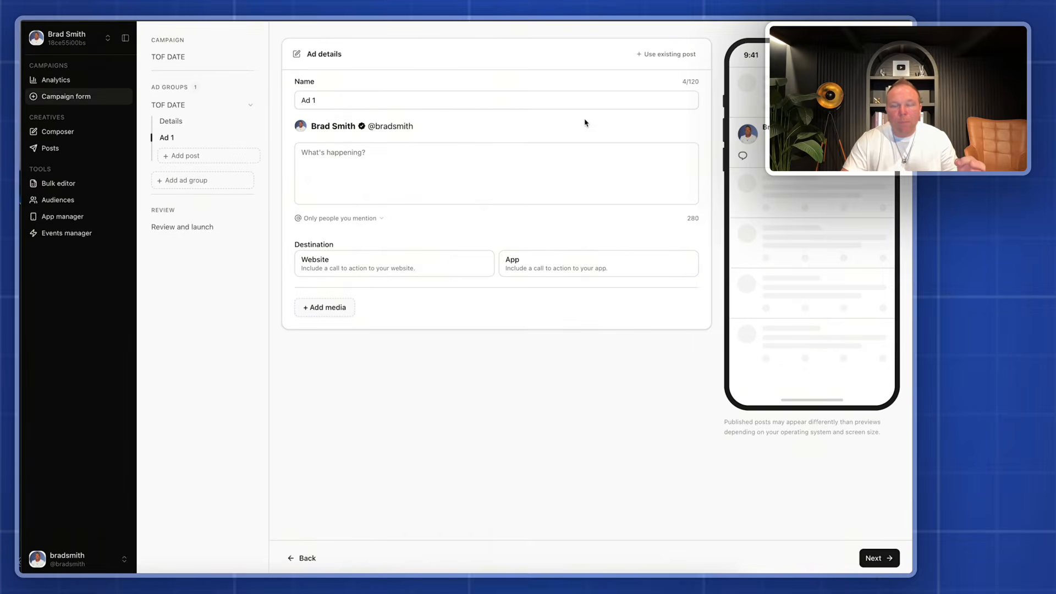
{"action": "left_click", "coordinate": [672, 55]}
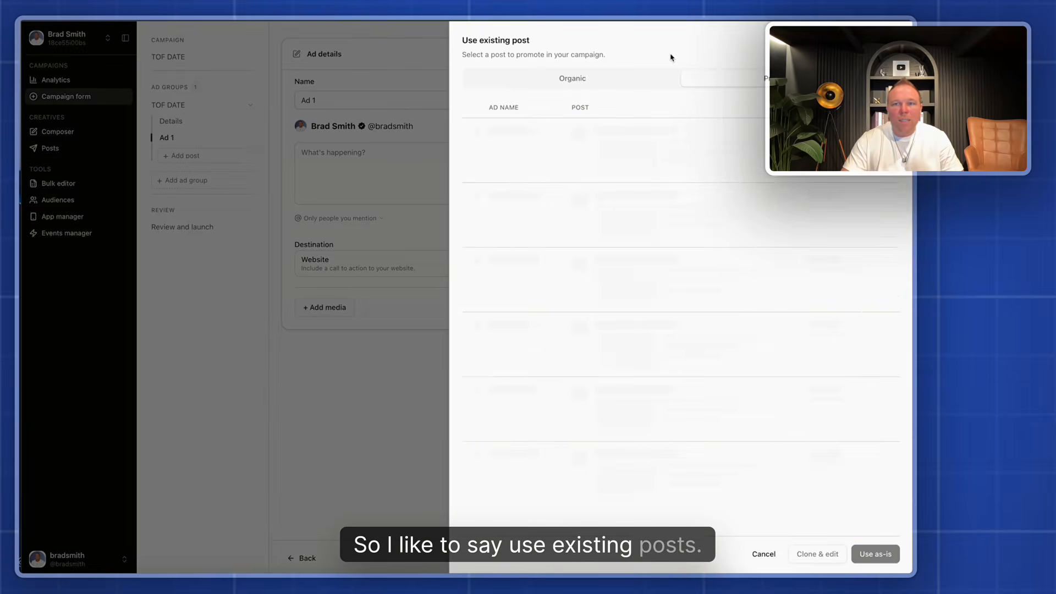
{"action": "left_click", "coordinate": [586, 80]}
{"action": "scroll", "coordinate": [627, 294], "scroll_direction": "down", "scroll_amount": 4}
{"action": "scroll", "coordinate": [627, 293], "scroll_direction": "down", "scroll_amount": 12}
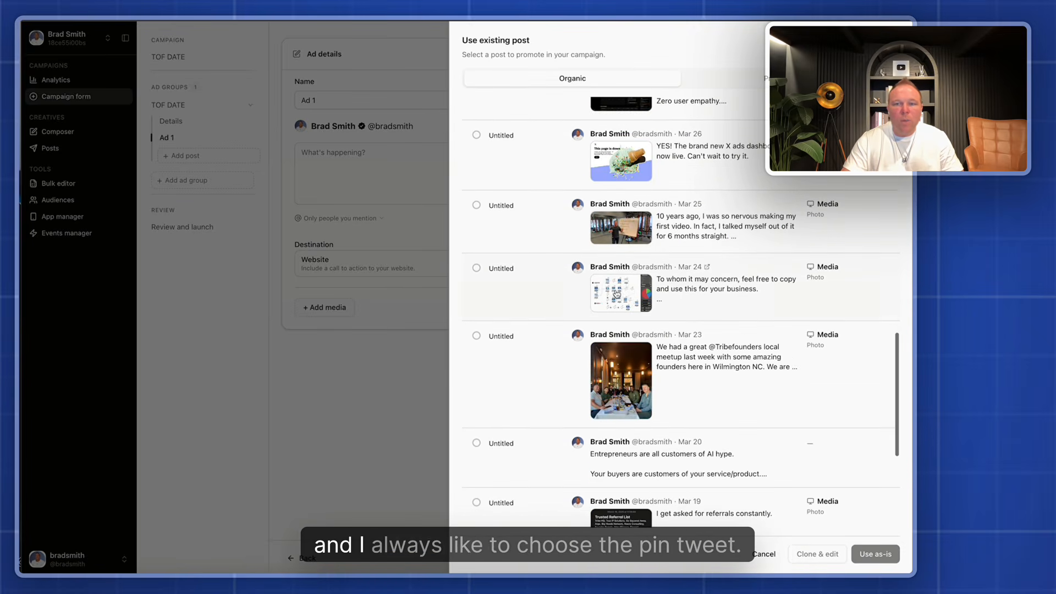
{"action": "left_click", "coordinate": [477, 269]}
{"action": "left_click", "coordinate": [879, 554]}
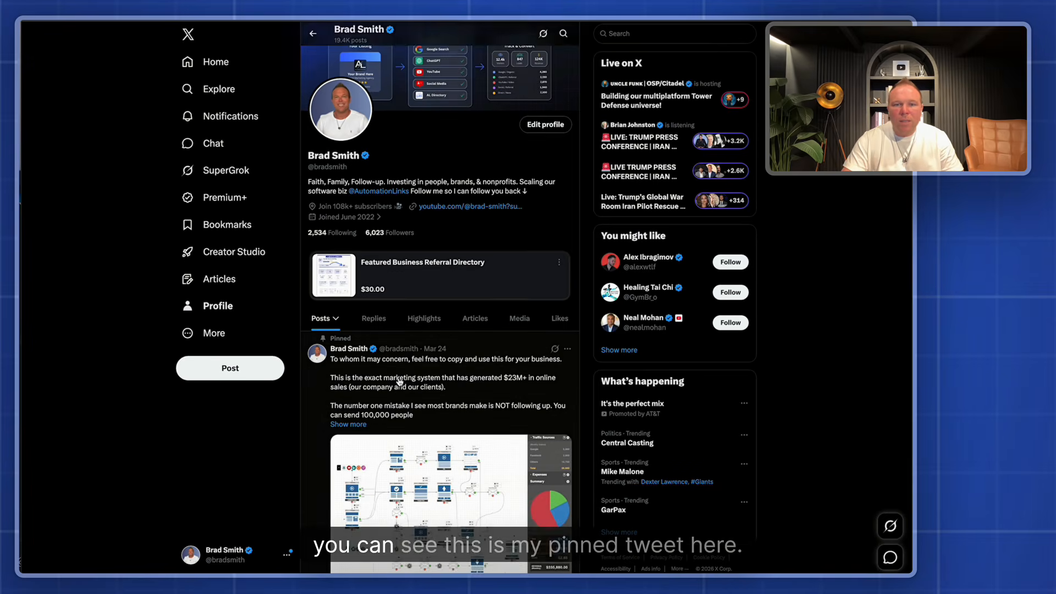
Switch to the X profile page and examine the pinned post and the profile details a viewer would see
{"action": "scroll", "coordinate": [286, 327], "scroll_direction": "down", "scroll_amount": 2}
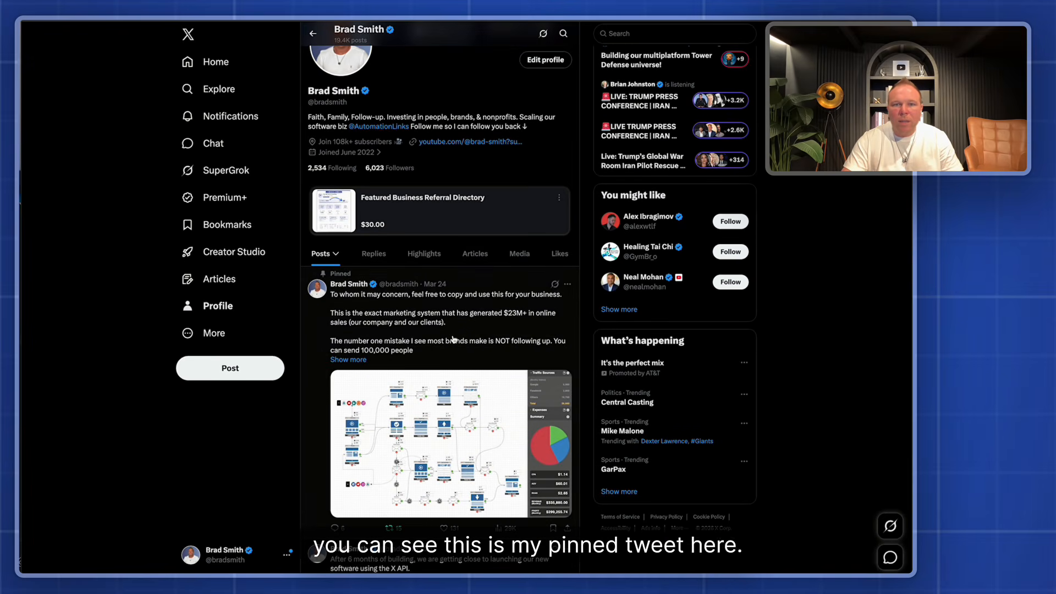
{"action": "scroll", "coordinate": [451, 340], "scroll_direction": "down", "scroll_amount": 1}
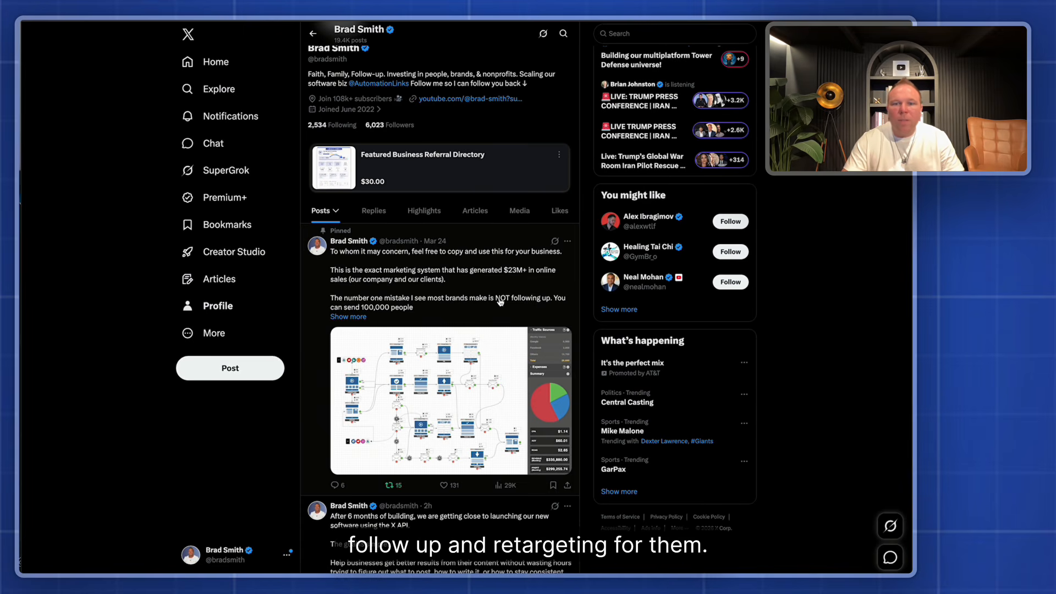
{"action": "scroll", "coordinate": [501, 301], "scroll_direction": "down", "scroll_amount": 3}
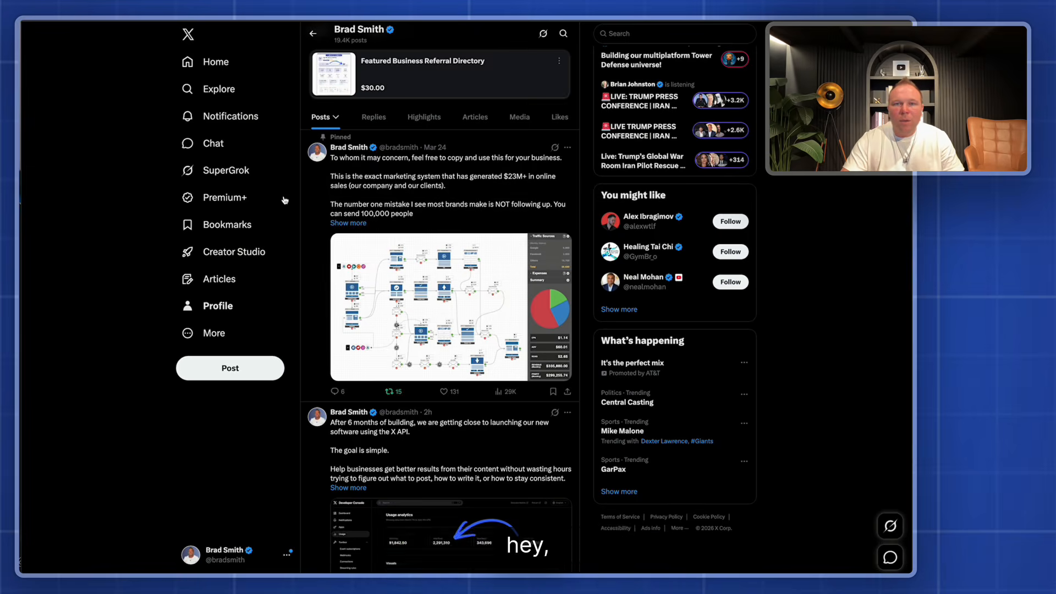
{"action": "scroll", "coordinate": [541, 313], "scroll_direction": "up", "scroll_amount": 5}
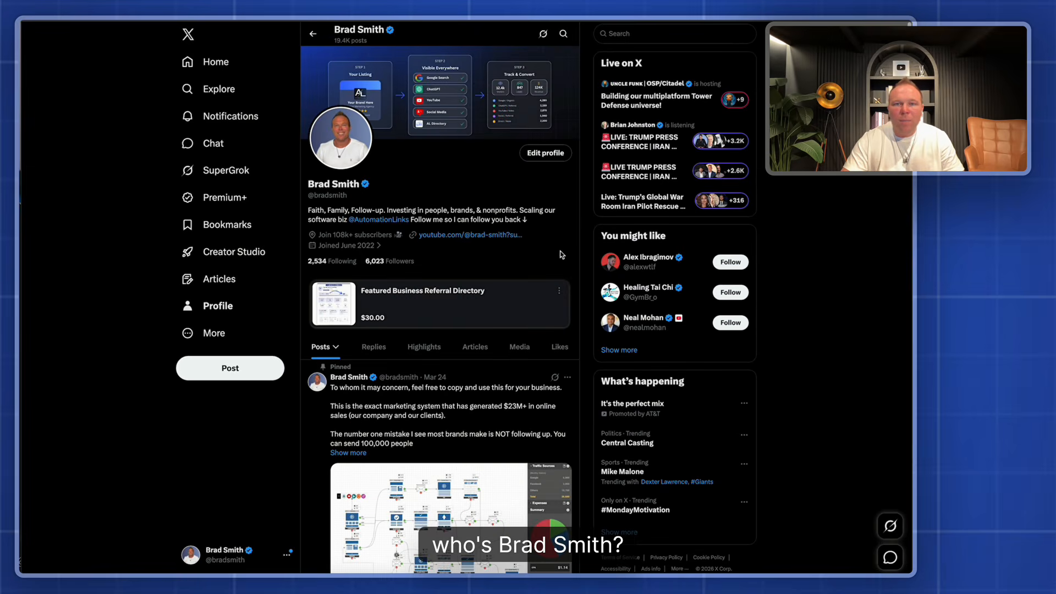
{"action": "scroll", "coordinate": [541, 314], "scroll_direction": "down", "scroll_amount": 3}
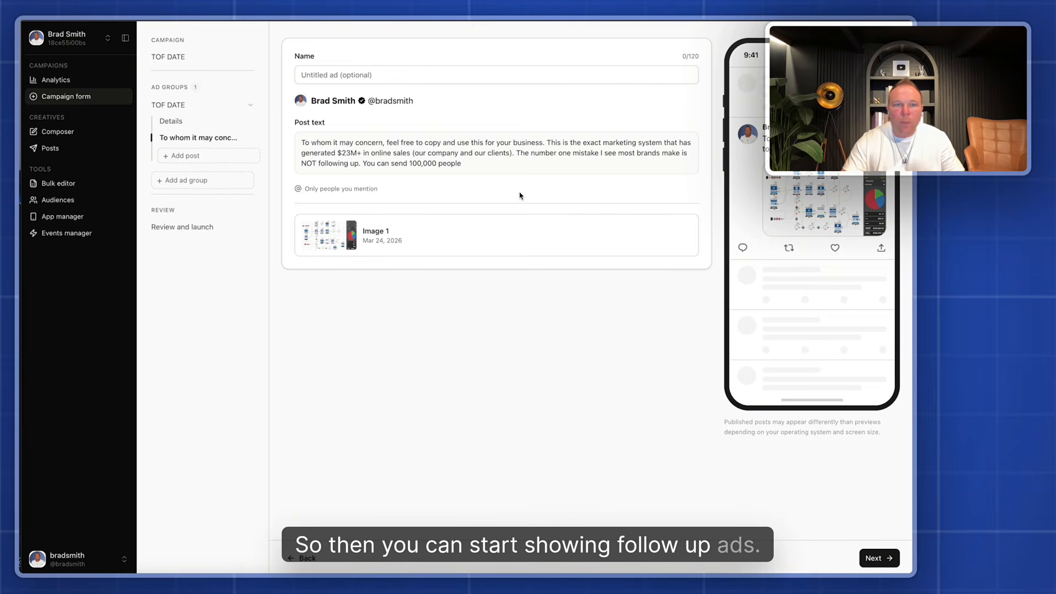
Back in the Ads Manager, name the ad TOF DATE to match the campaign and ad group
{"action": "left_click", "coordinate": [308, 76]}
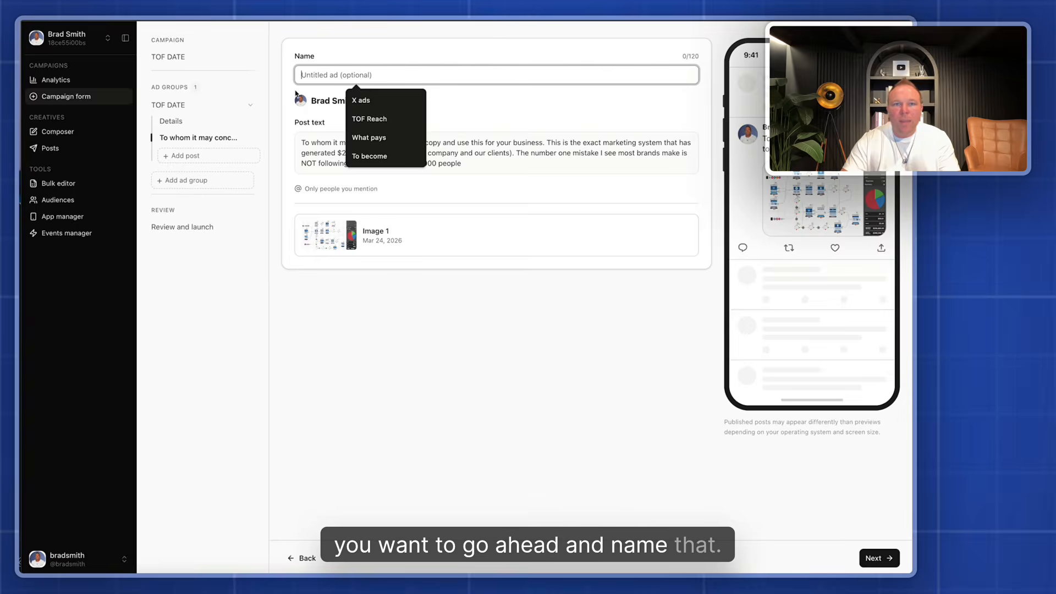
{"action": "type", "text": "TOF DATE"}
{"action": "left_click", "coordinate": [494, 326]}
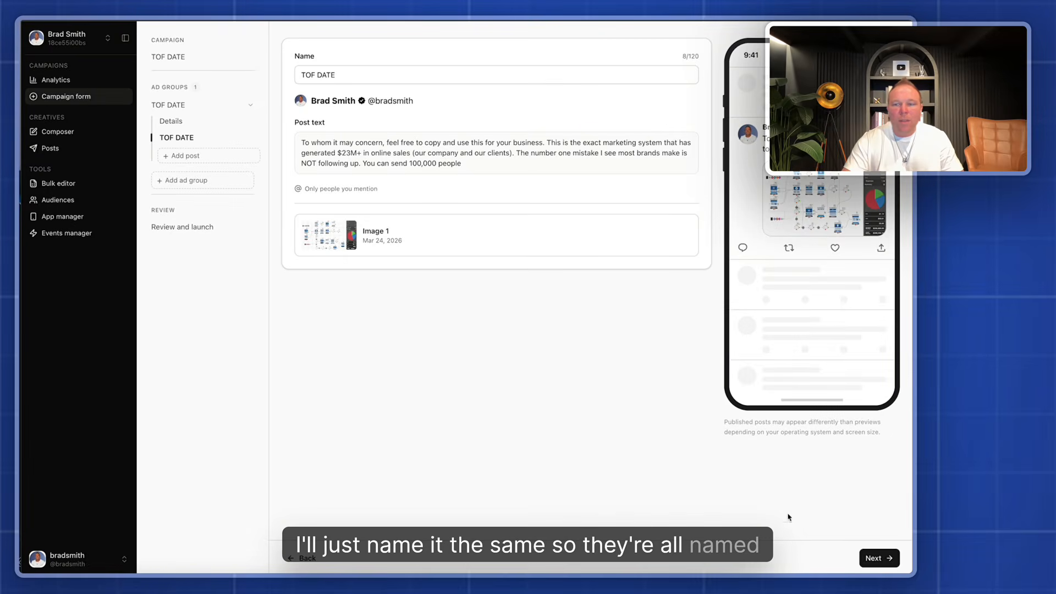
Review the funding source and campaign summary, and publish the TOF DATE campaign
{"action": "left_click", "coordinate": [879, 558]}
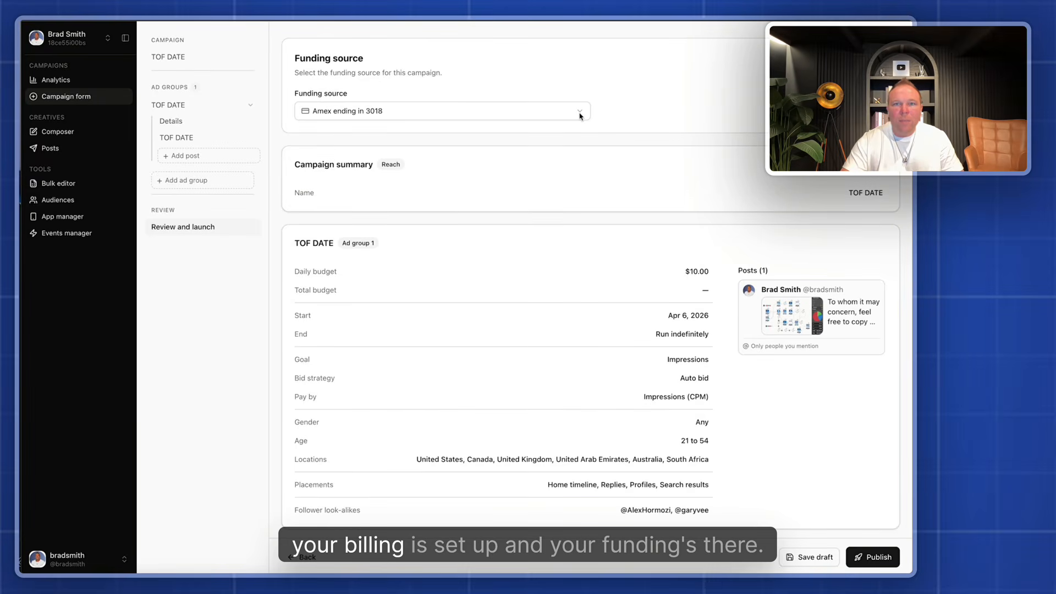
{"action": "scroll", "coordinate": [661, 189], "scroll_direction": "down", "scroll_amount": 1}
{"action": "left_click", "coordinate": [879, 559]}
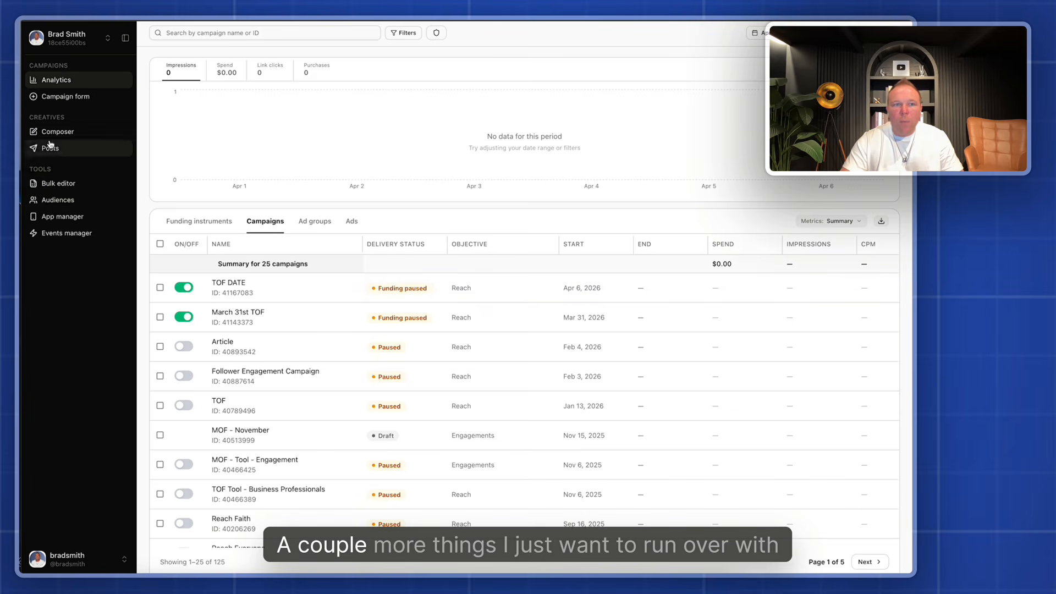
Open the audiences list and start creating a new audience based on website activity
{"action": "left_click", "coordinate": [70, 199]}
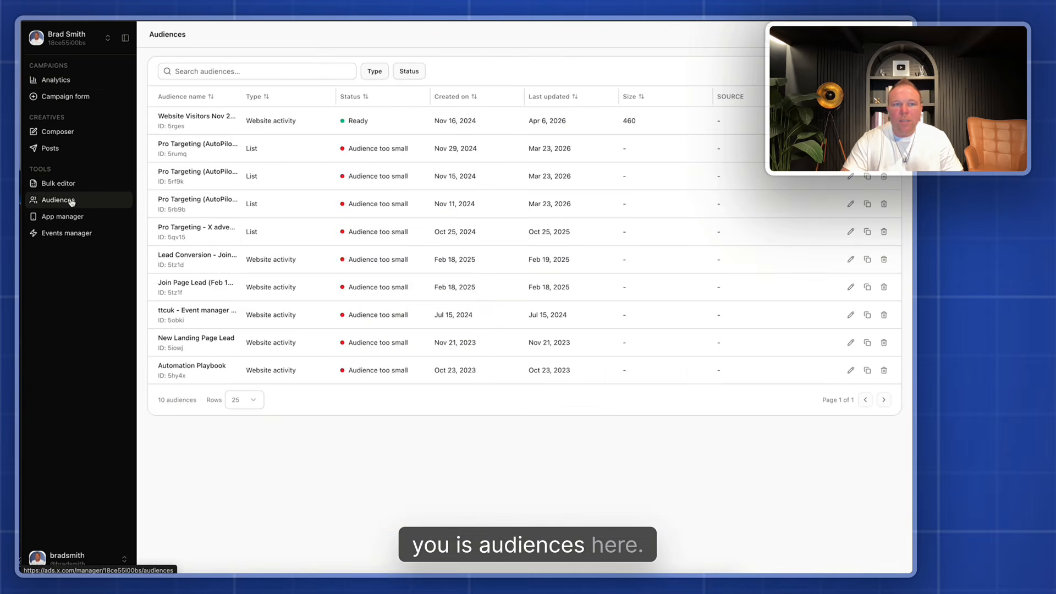
{"action": "left_click", "coordinate": [863, 70]}
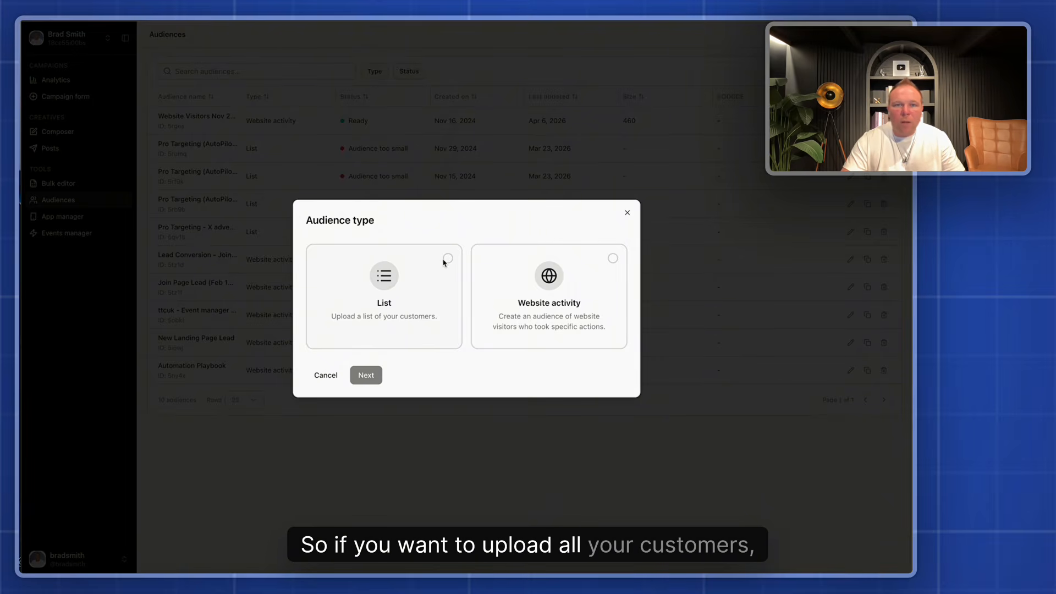
{"action": "left_click", "coordinate": [614, 260]}
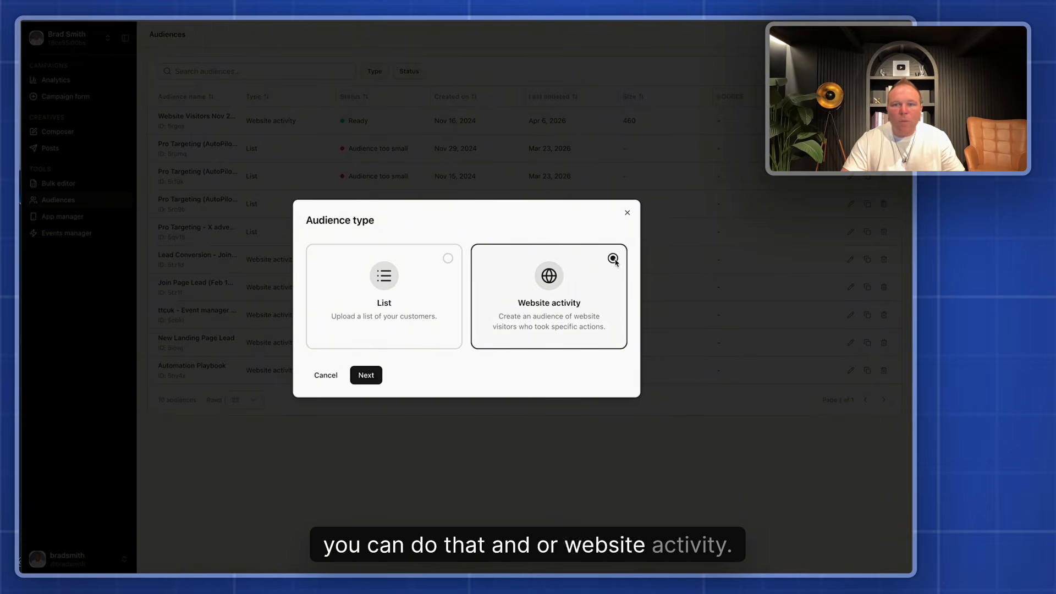
{"action": "left_click", "coordinate": [367, 376]}
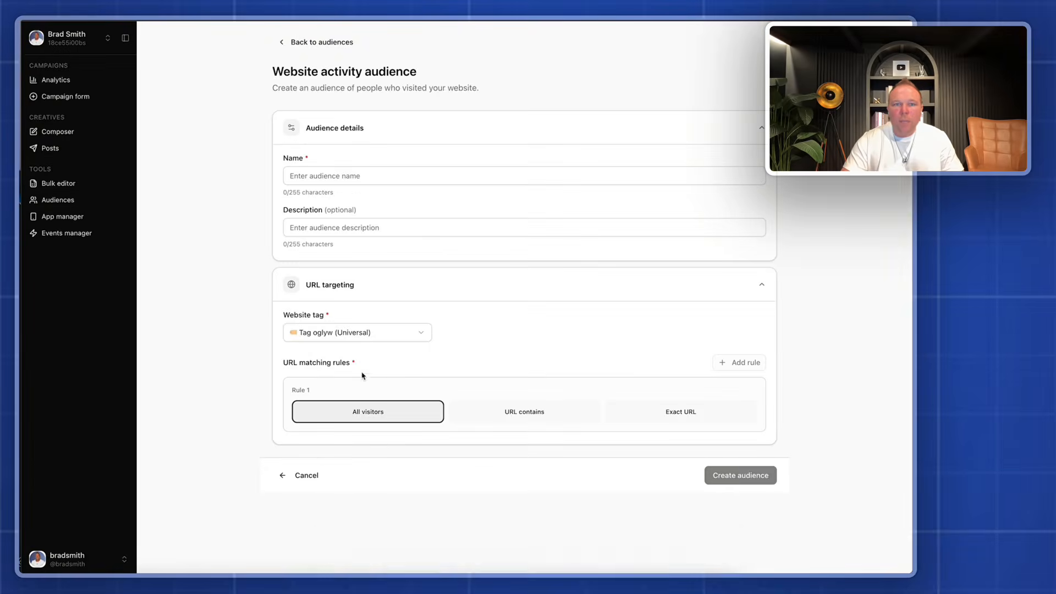
Examine the audience's name and description fields and its available website tags, keeping the Universal tag
{"action": "left_click", "coordinate": [353, 175]}
{"action": "left_click", "coordinate": [320, 227]}
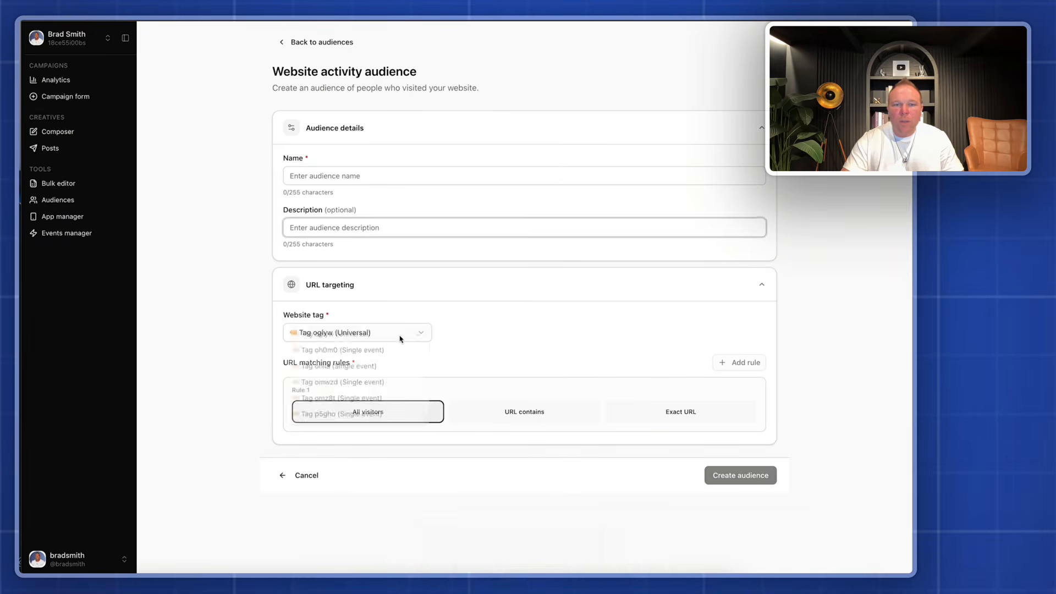
{"action": "left_click", "coordinate": [300, 332]}
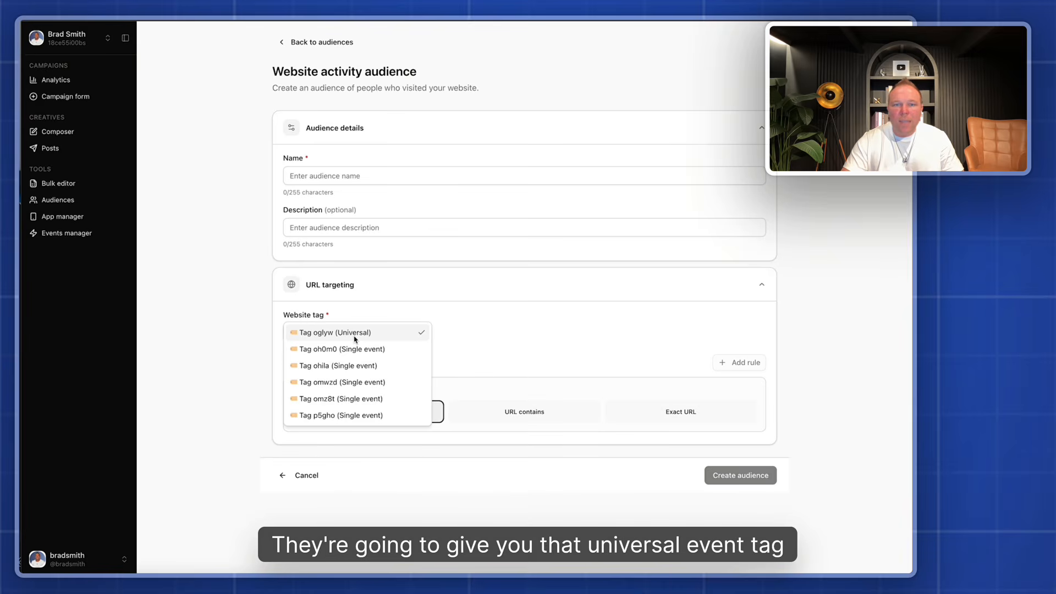
{"action": "left_click", "coordinate": [369, 304]}
Explore the All visitors, URL contains and Exact URL matching rules, ending with Rule 1 on Exact URL
{"action": "left_click", "coordinate": [526, 412]}
{"action": "left_click", "coordinate": [355, 415]}
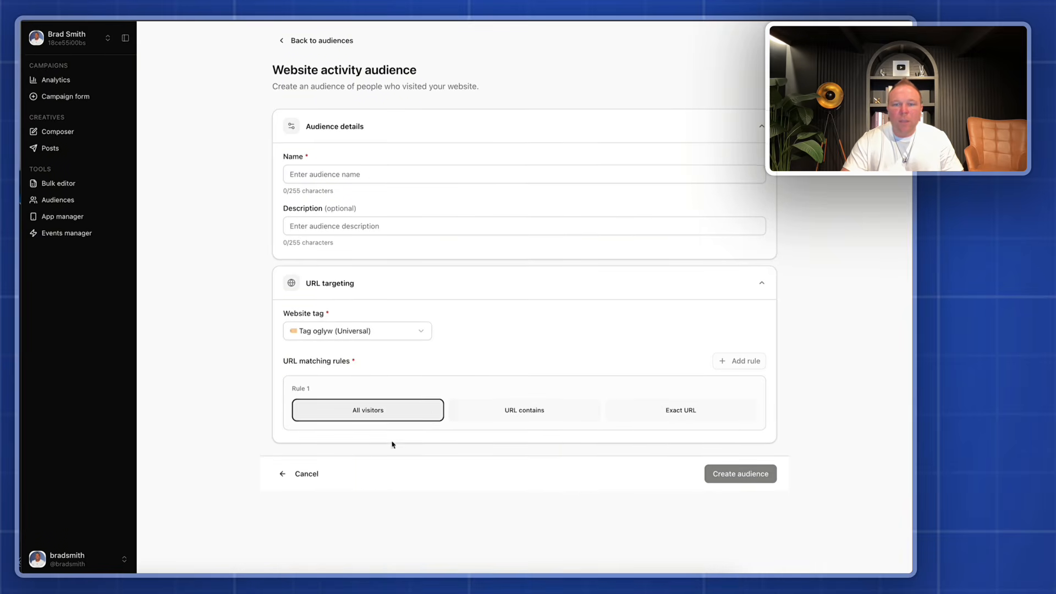
{"action": "left_click", "coordinate": [513, 416]}
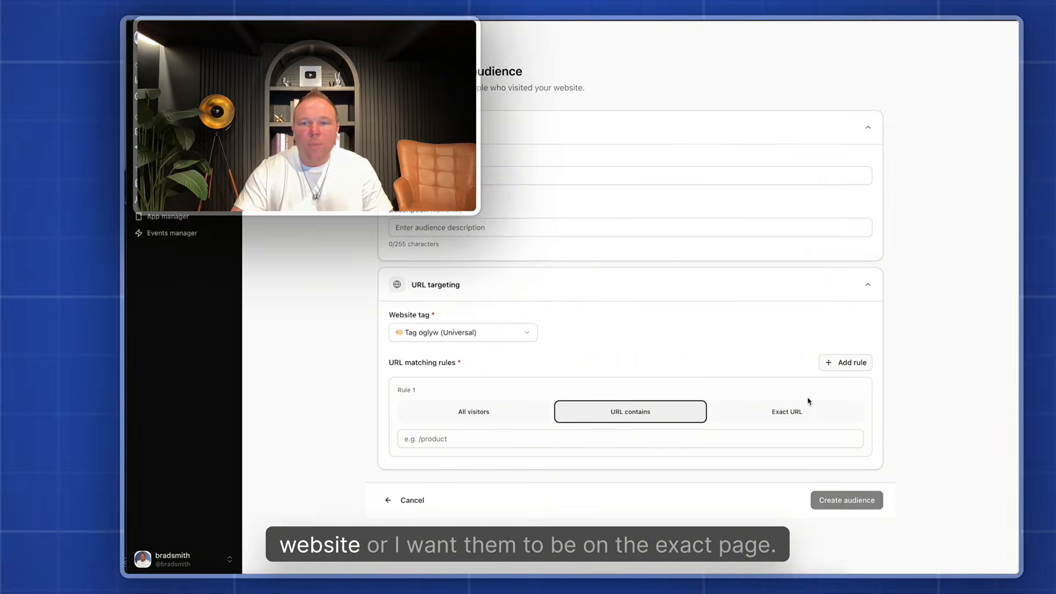
{"action": "left_click", "coordinate": [685, 412]}
{"action": "left_click", "coordinate": [488, 435]}
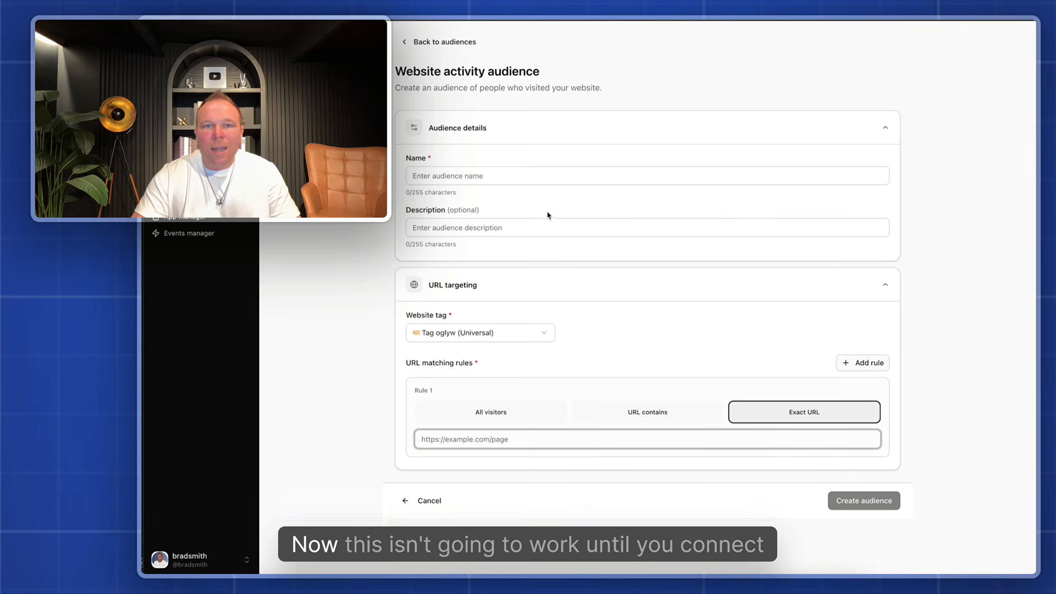
In the events manager, view the website tag's installation code and the tag manager option with its pixel ID
{"action": "left_click", "coordinate": [191, 236]}
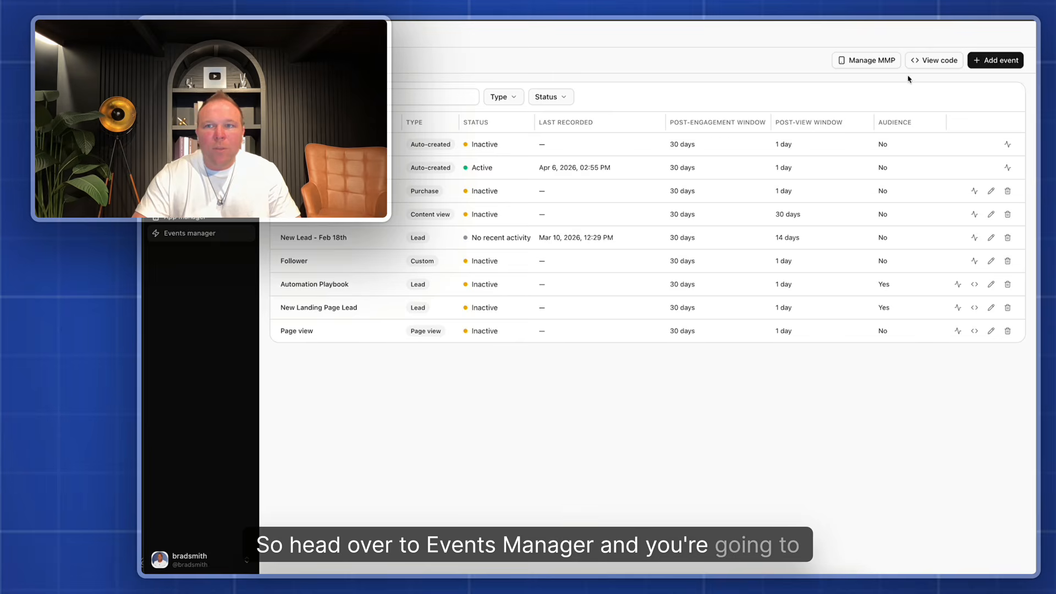
{"action": "left_click", "coordinate": [935, 61]}
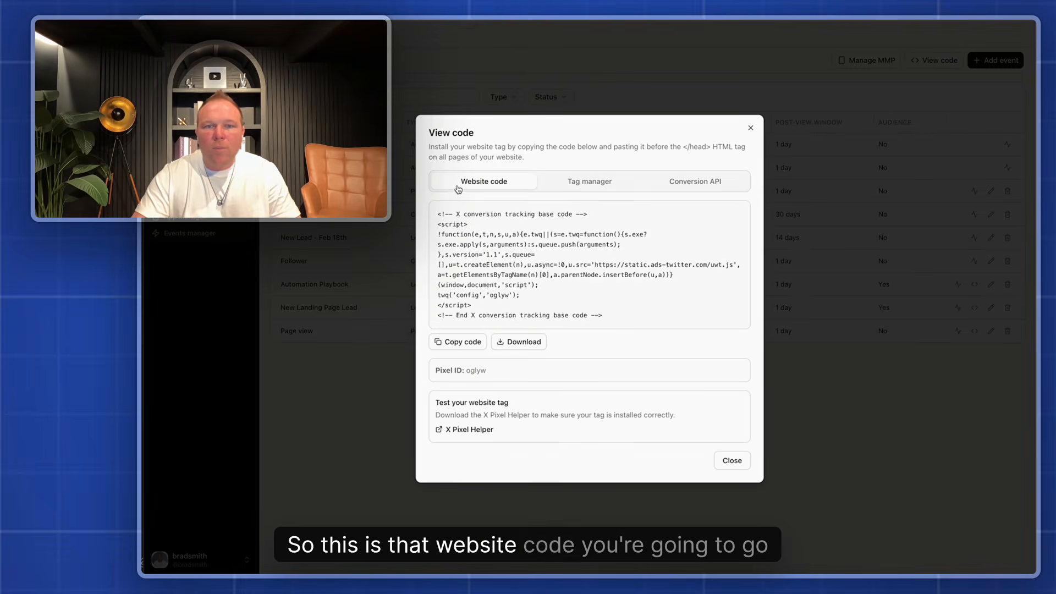
{"action": "left_click", "coordinate": [463, 342]}
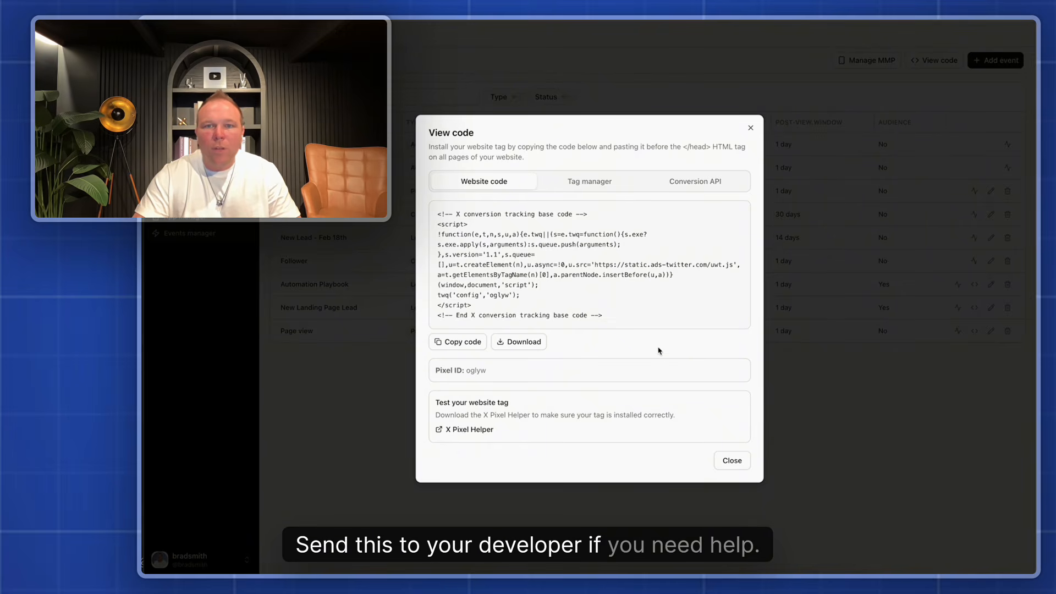
{"action": "left_click", "coordinate": [587, 182]}
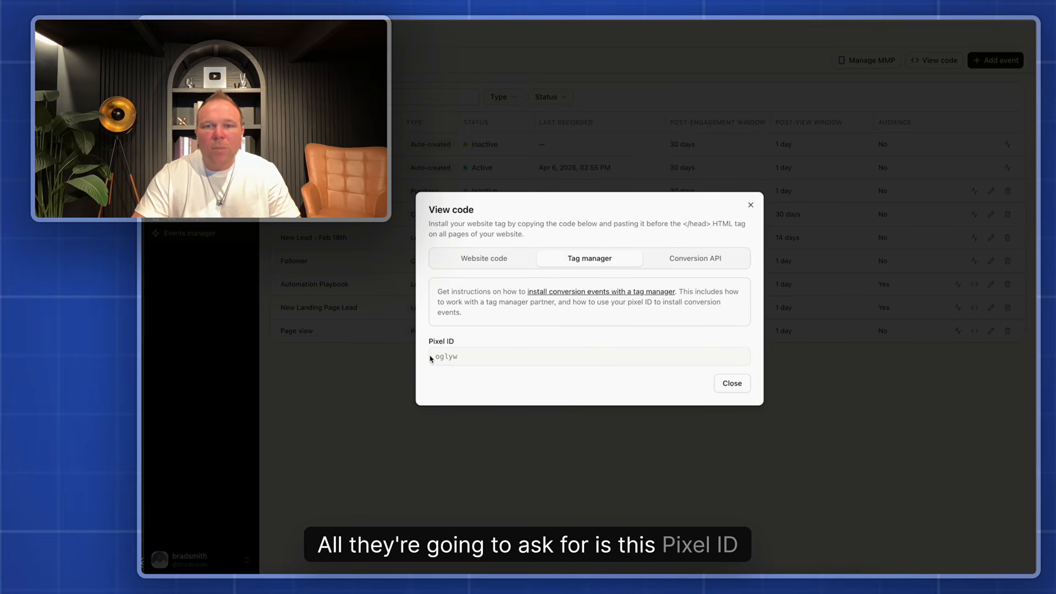
{"action": "left_click", "coordinate": [502, 261]}
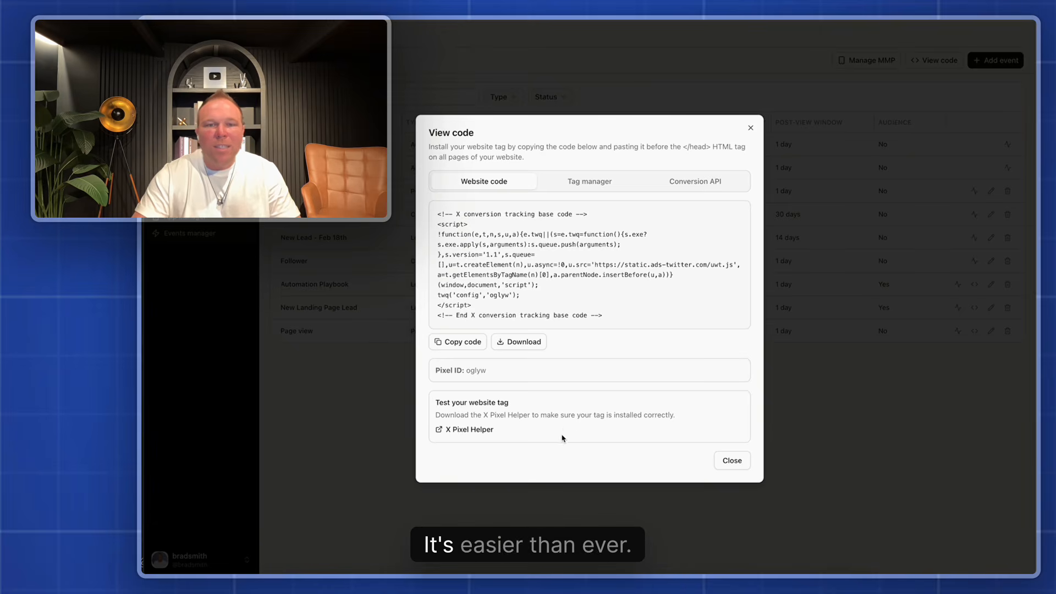
View the X Pixel Helper extension page, dismiss its dark mode notice, and return to close the website tag code
{"action": "left_click", "coordinate": [467, 431]}
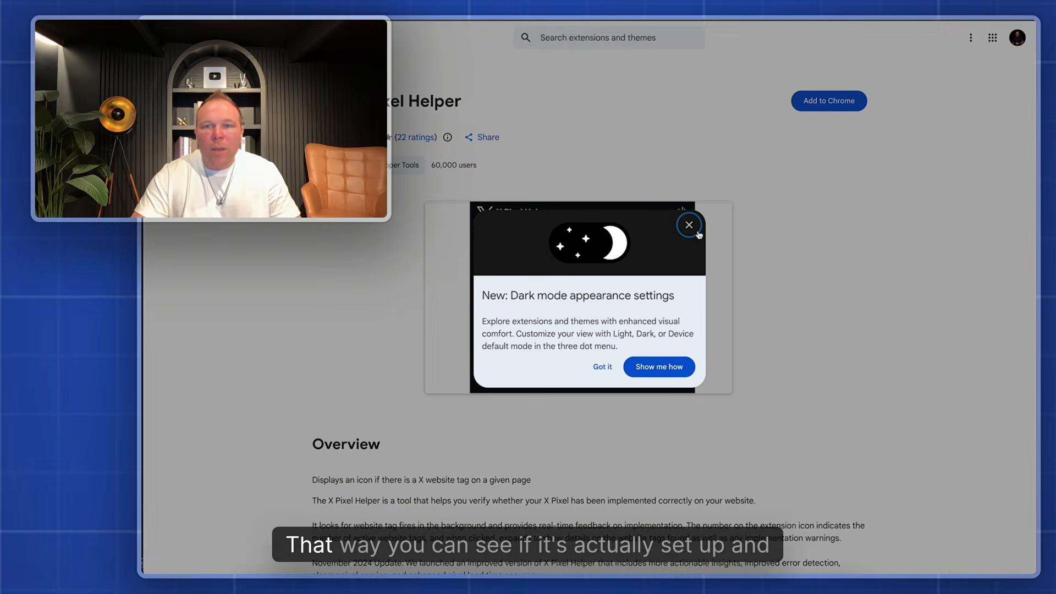
{"action": "left_click", "coordinate": [688, 223]}
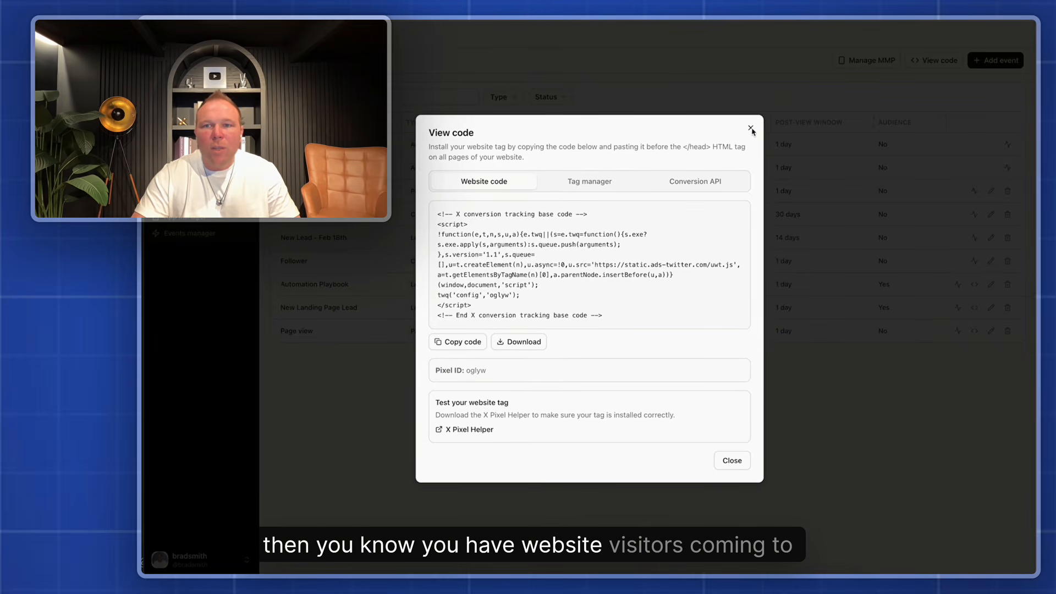
{"action": "left_click", "coordinate": [752, 130]}
Check the active auto-created event, and review the status and size of the Website Visitors audience in the audiences list
{"action": "left_click_drag", "start_coordinate": [410, 167], "coordinate": [613, 169]}
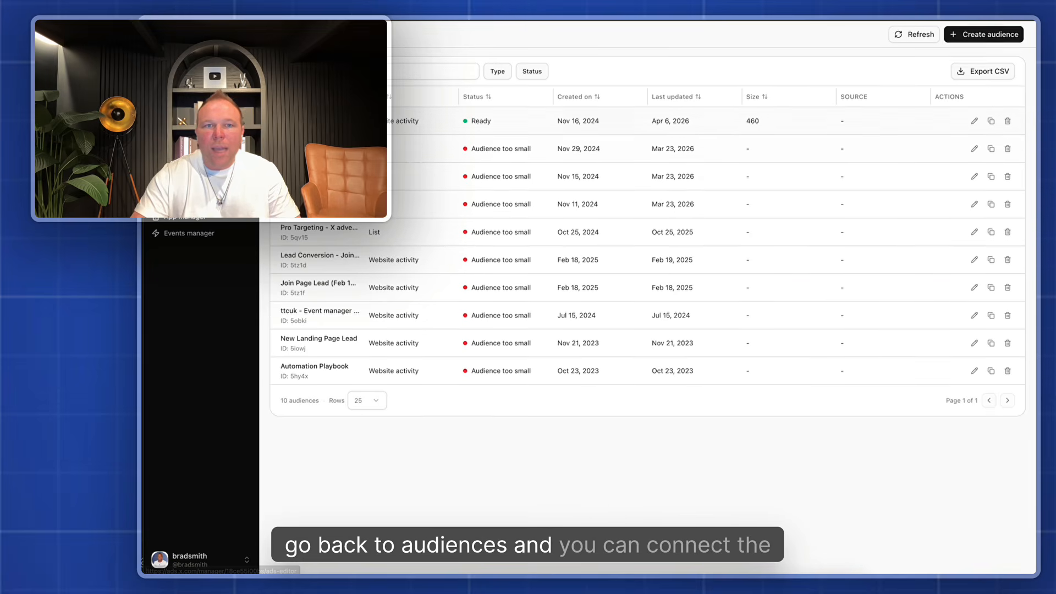
{"action": "left_click_drag", "start_coordinate": [330, 120], "coordinate": [806, 130]}
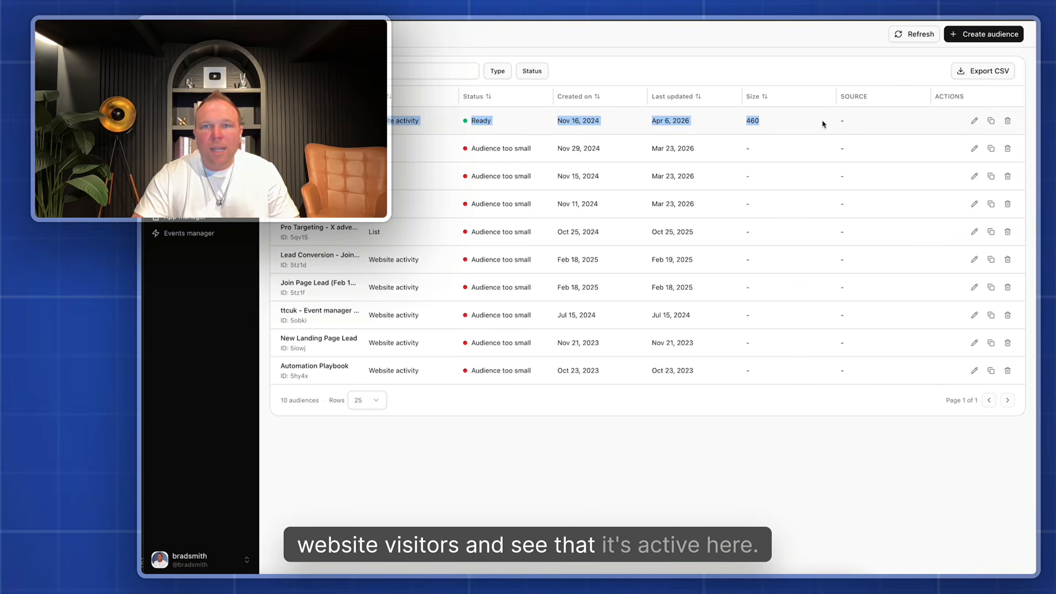
{"action": "left_click", "coordinate": [823, 124]}
Start a new Reach campaign and include the Website Visitors Nov 2024 custom audience in its ad group targeting
{"action": "left_click", "coordinate": [201, 60]}
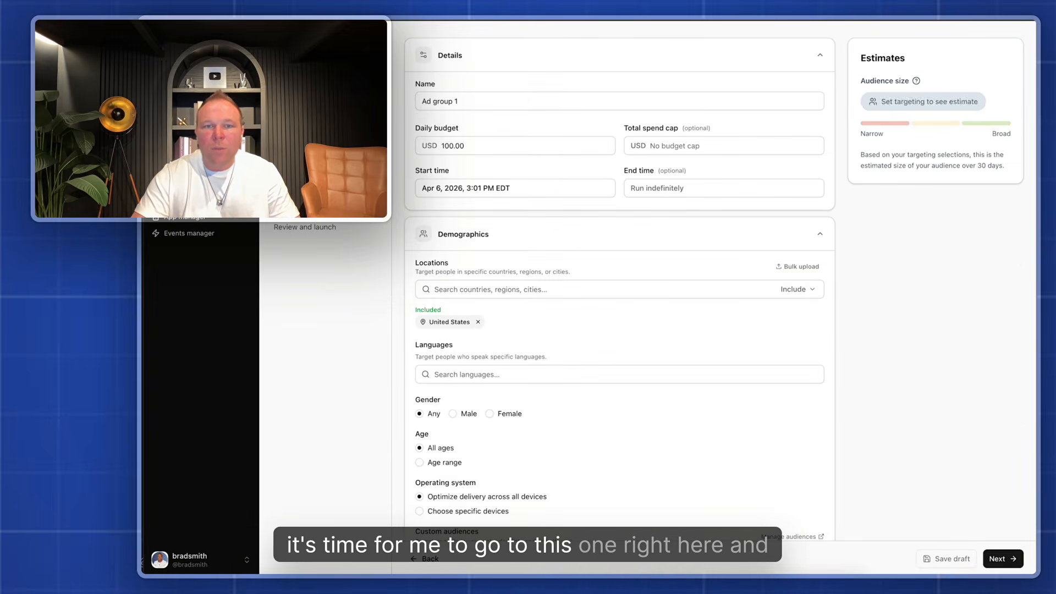
{"action": "scroll", "coordinate": [512, 290], "scroll_direction": "down", "scroll_amount": 10}
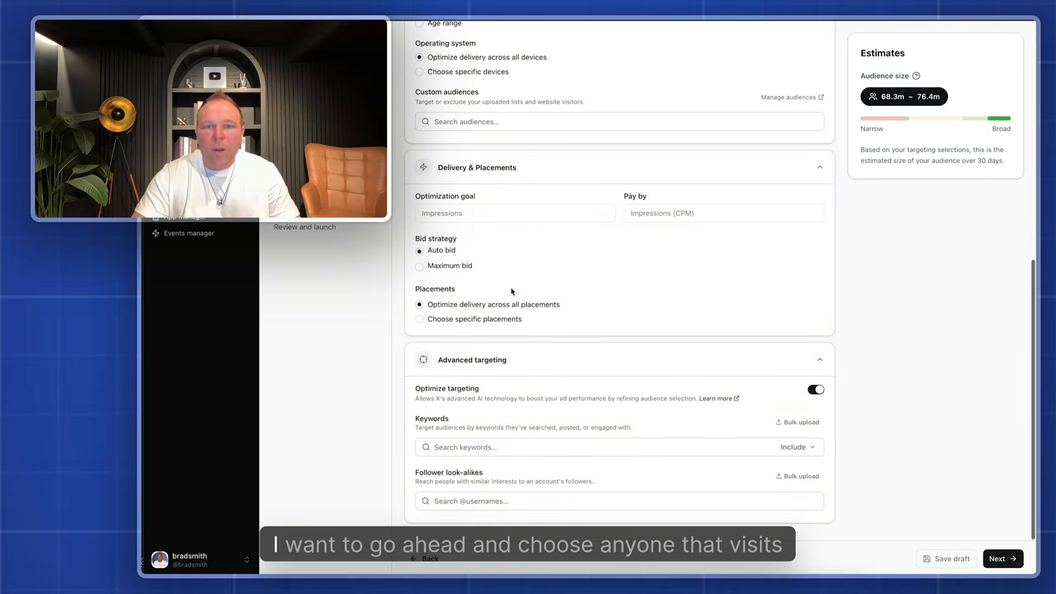
{"action": "scroll", "coordinate": [513, 290], "scroll_direction": "up", "scroll_amount": 1}
{"action": "left_click", "coordinate": [505, 220]}
{"action": "left_click", "coordinate": [496, 261]}
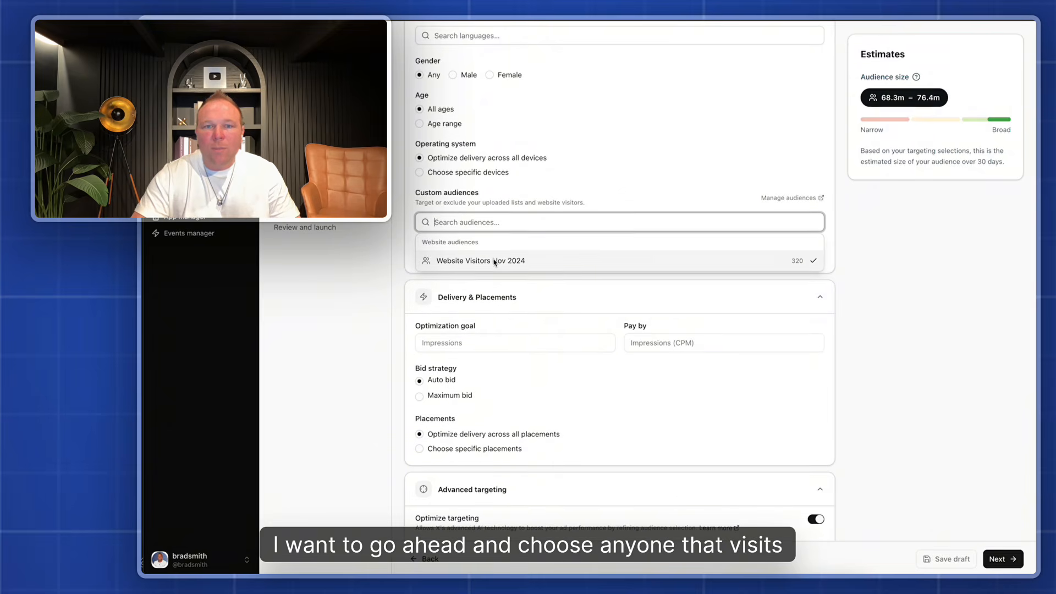
{"action": "left_click", "coordinate": [534, 202]}
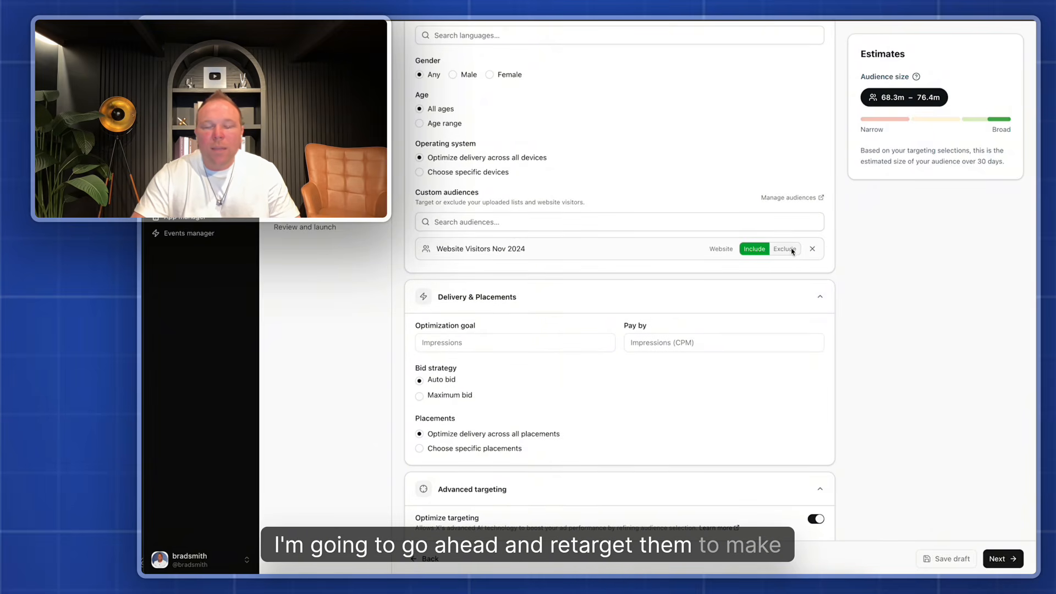